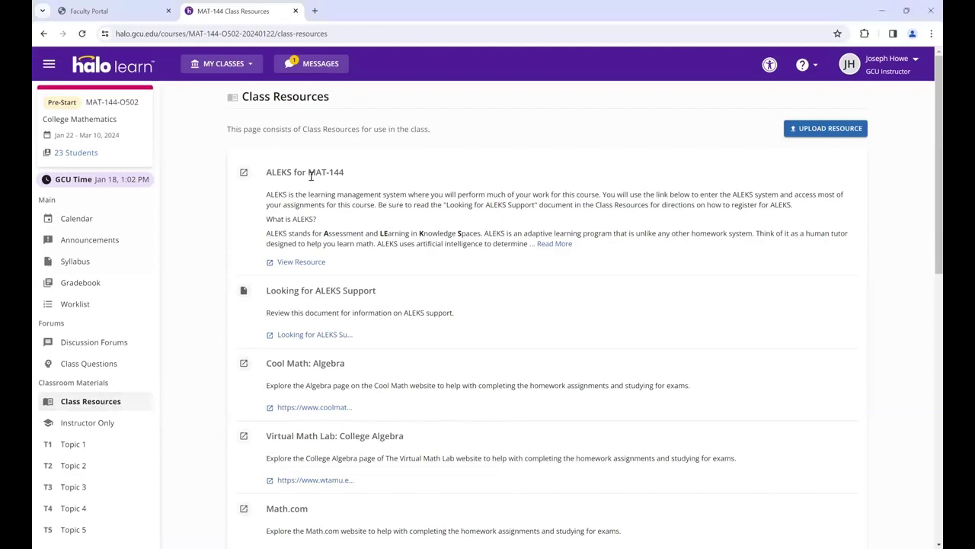
# Open the ALEKS for MAT-144 resource, choose a new instructor account, and accept the terms of use to create it
pyautogui.click(299, 262)
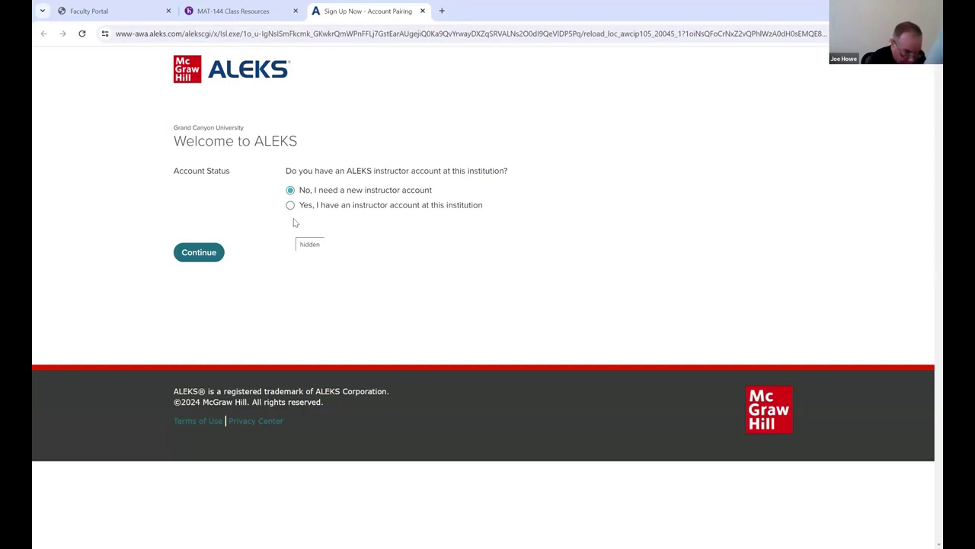
pyautogui.click(200, 257)
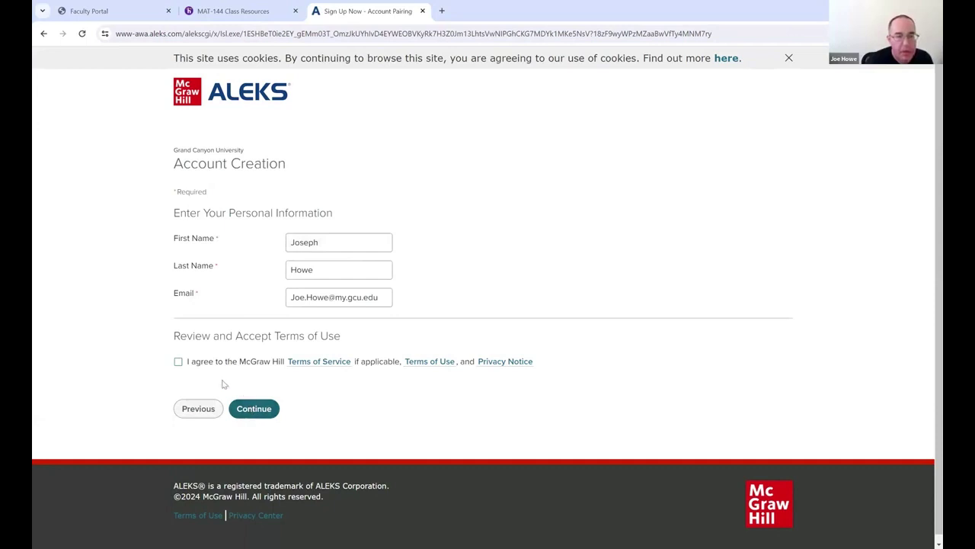
pyautogui.click(177, 362)
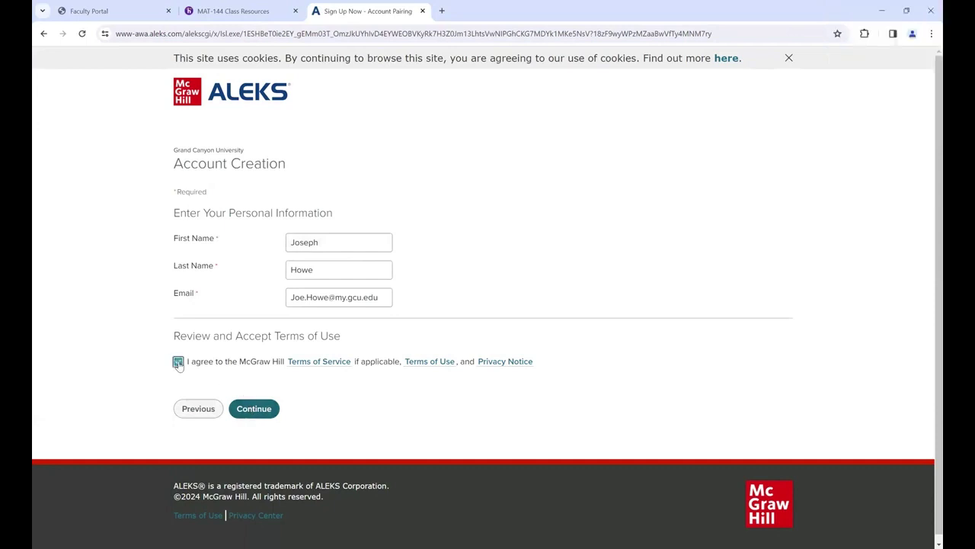
pyautogui.click(260, 411)
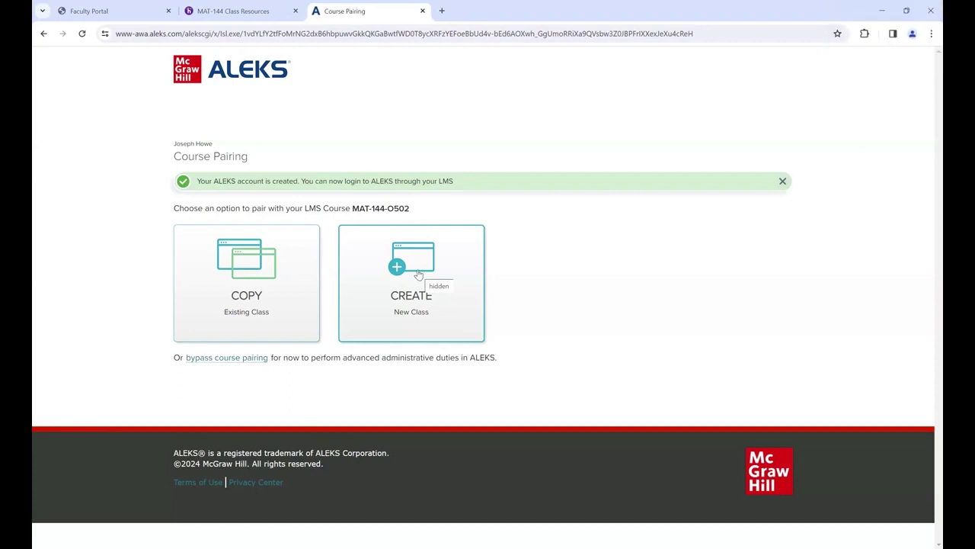
# Create a class linked to the master template "MAT-144 Non-Trad/Online Fa23 (01/15/24)" and pair it with the LMS course
pyautogui.click(419, 274)
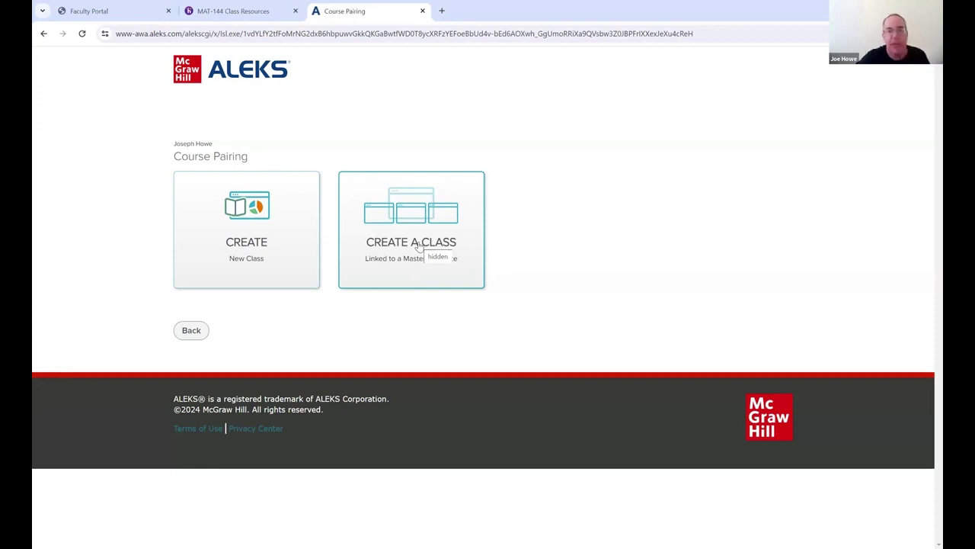
pyautogui.click(418, 245)
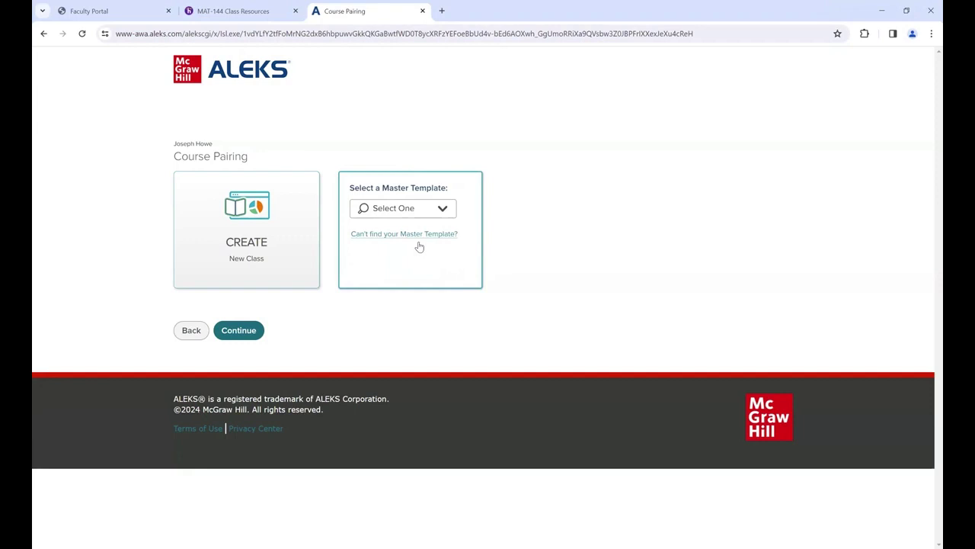
pyautogui.click(443, 209)
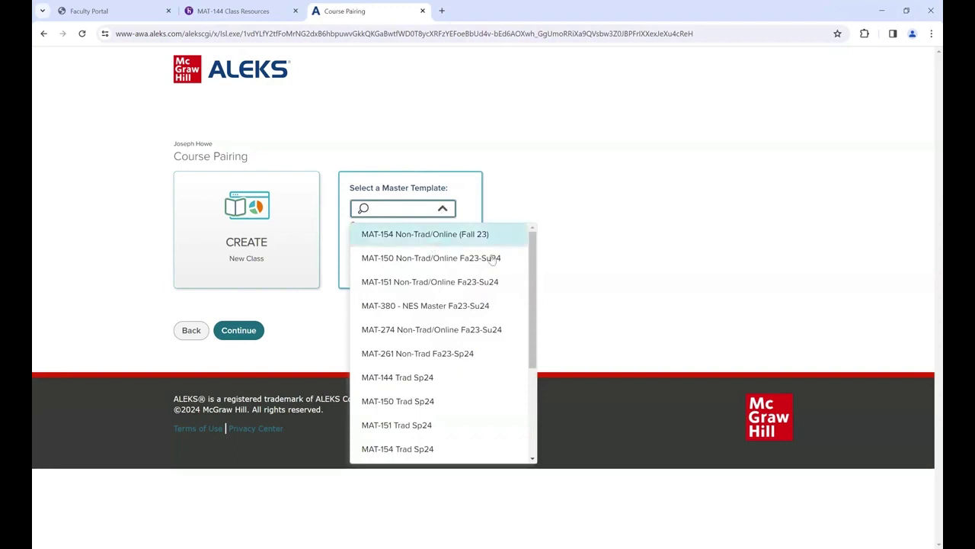
pyautogui.moveTo(534, 263); pyautogui.dragTo(531, 373)
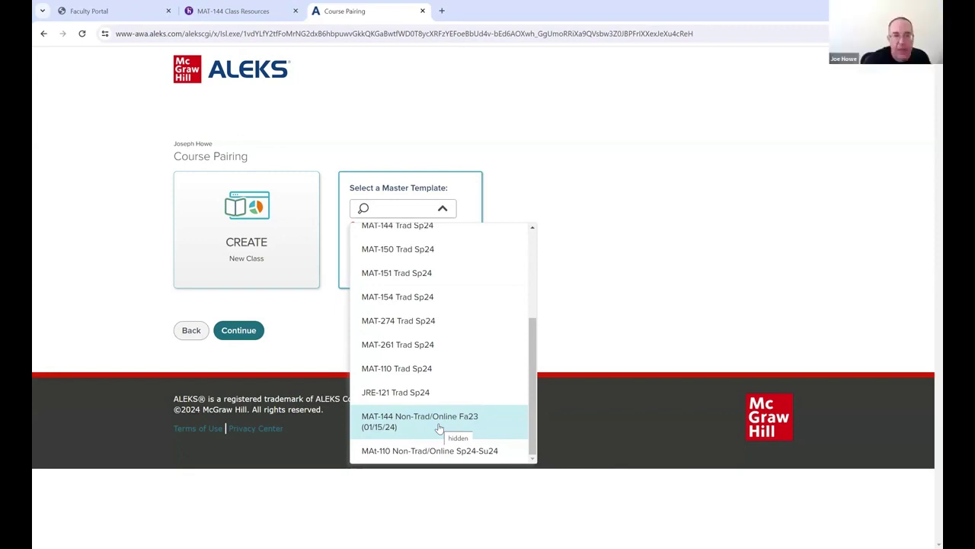
pyautogui.click(439, 426)
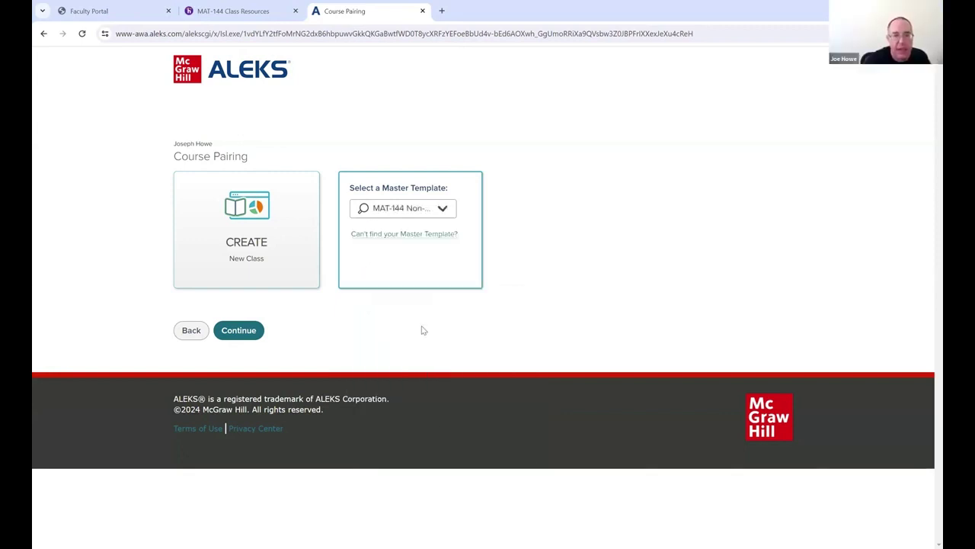
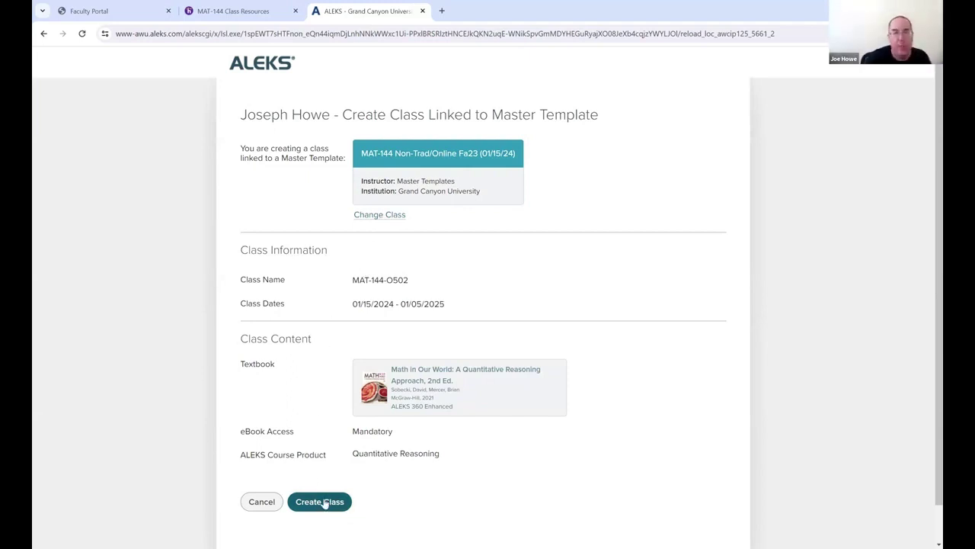
pyautogui.click(324, 501)
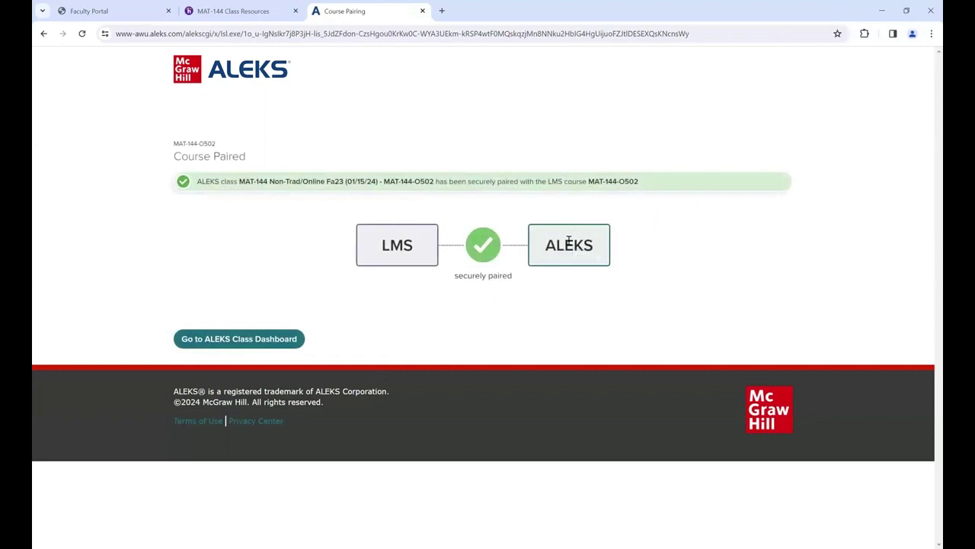
# Go to the ALEKS class dashboard, agree to the instructor module terms, and complete the introductory tour
pyautogui.click(273, 340)
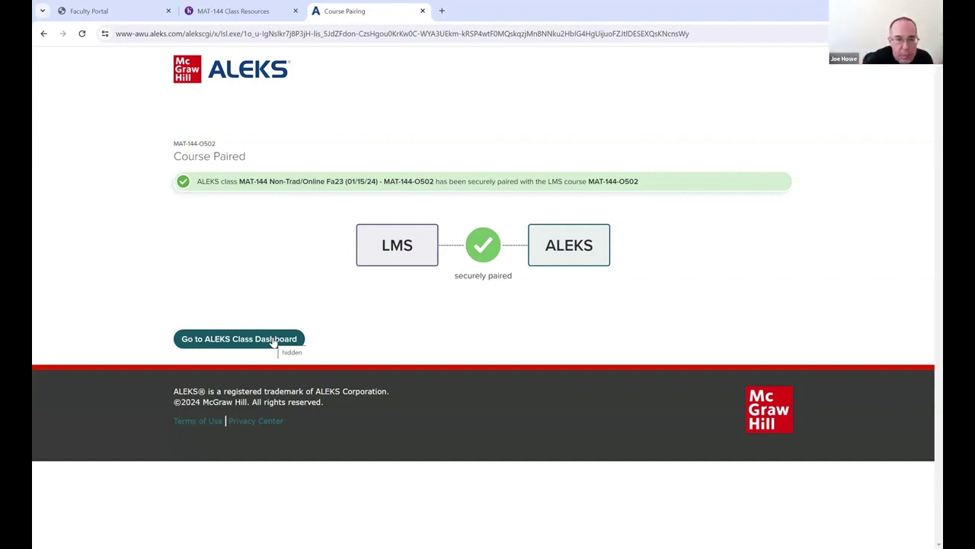
pyautogui.click(273, 341)
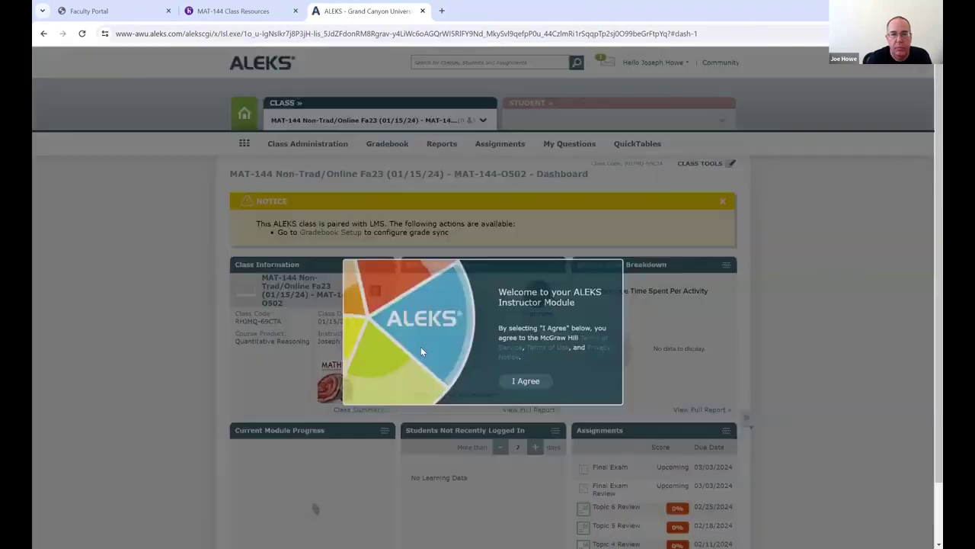
pyautogui.click(527, 381)
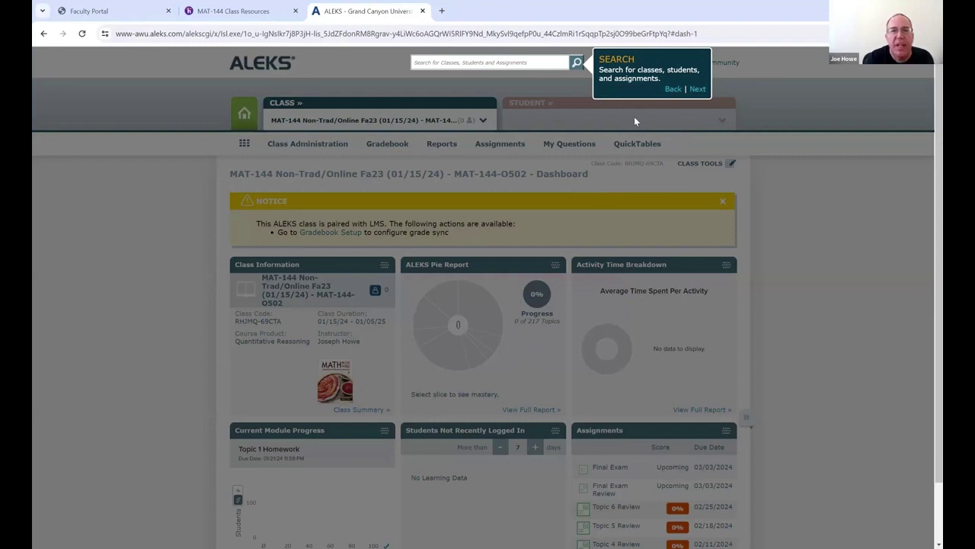
pyautogui.click(696, 90)
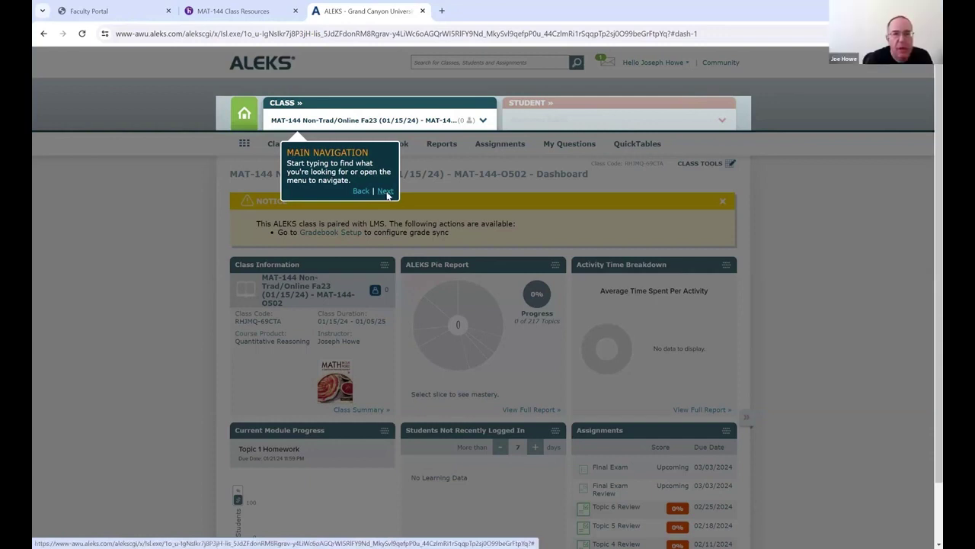
pyautogui.click(385, 191)
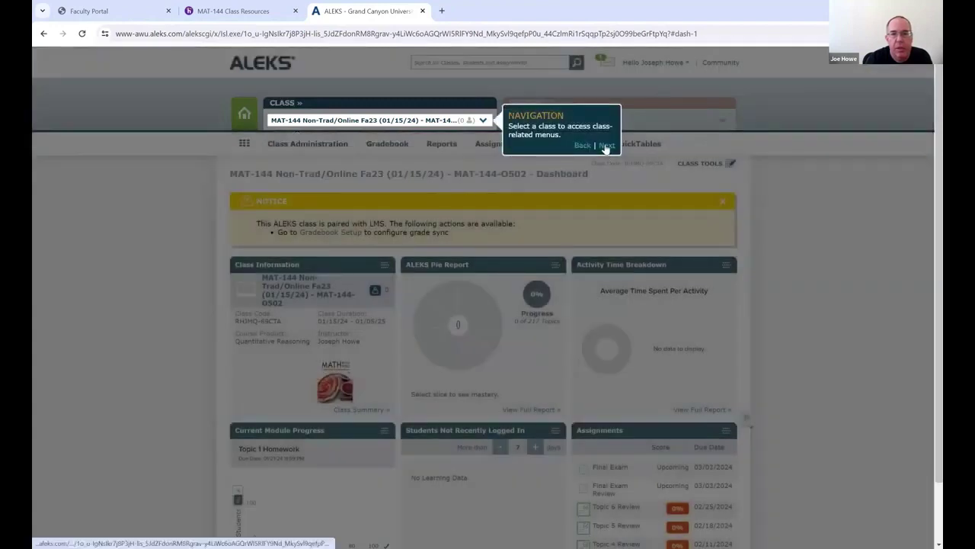
pyautogui.click(606, 145)
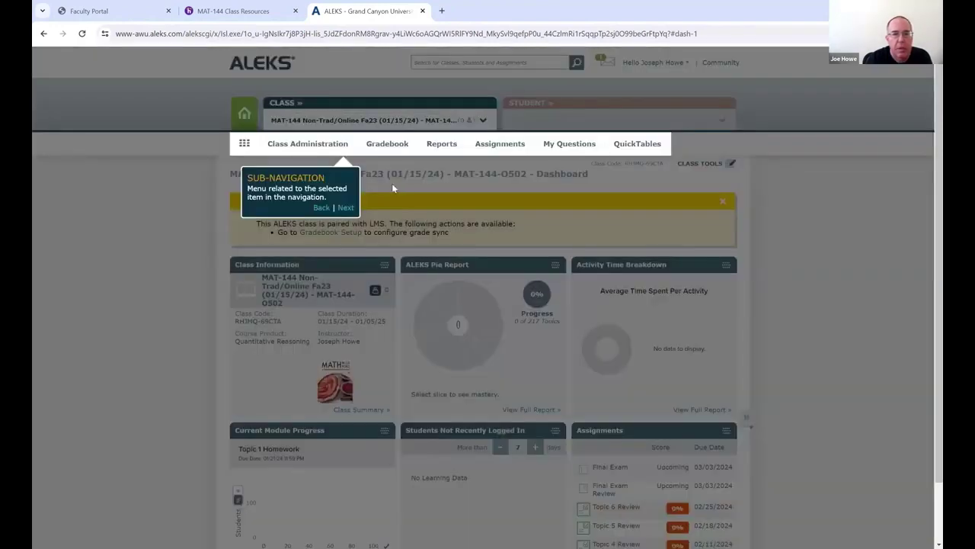
pyautogui.click(344, 209)
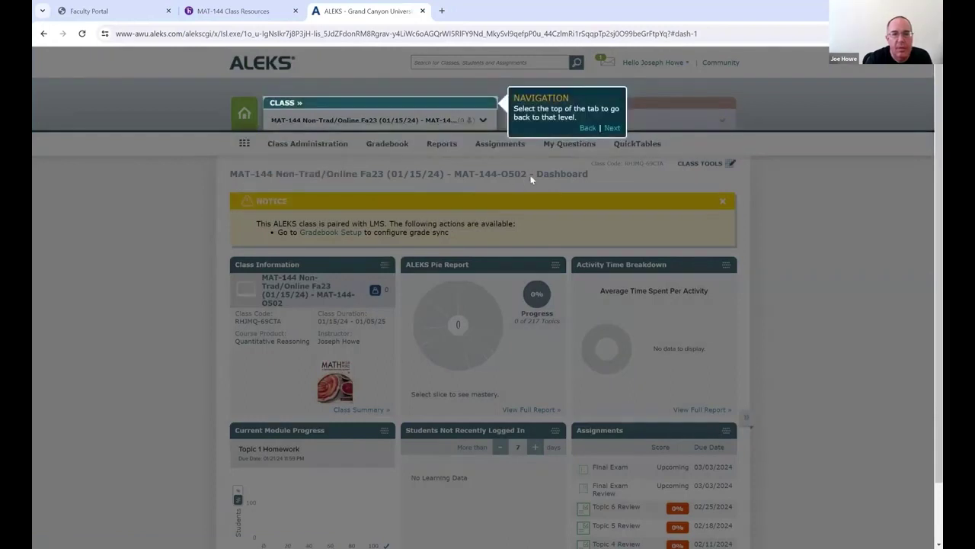
pyautogui.click(612, 128)
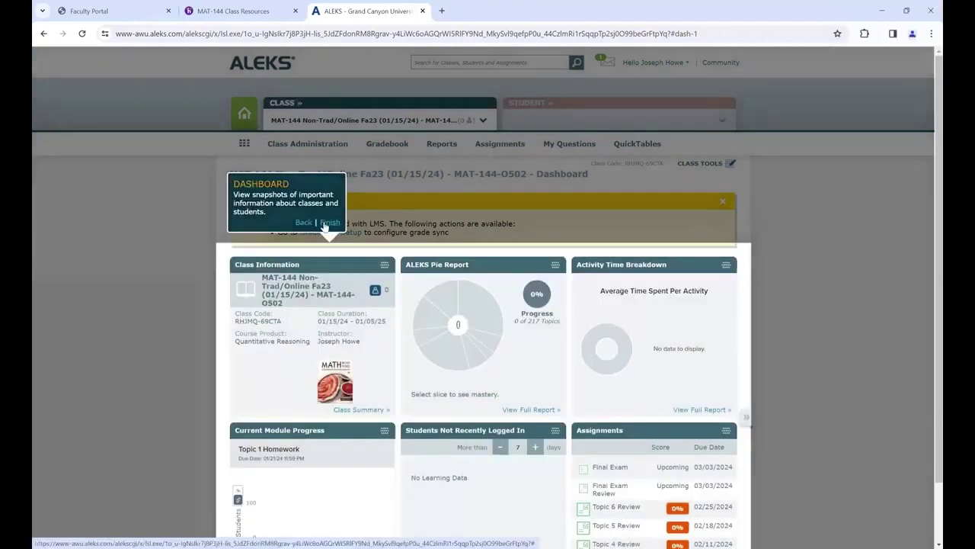
pyautogui.click(326, 223)
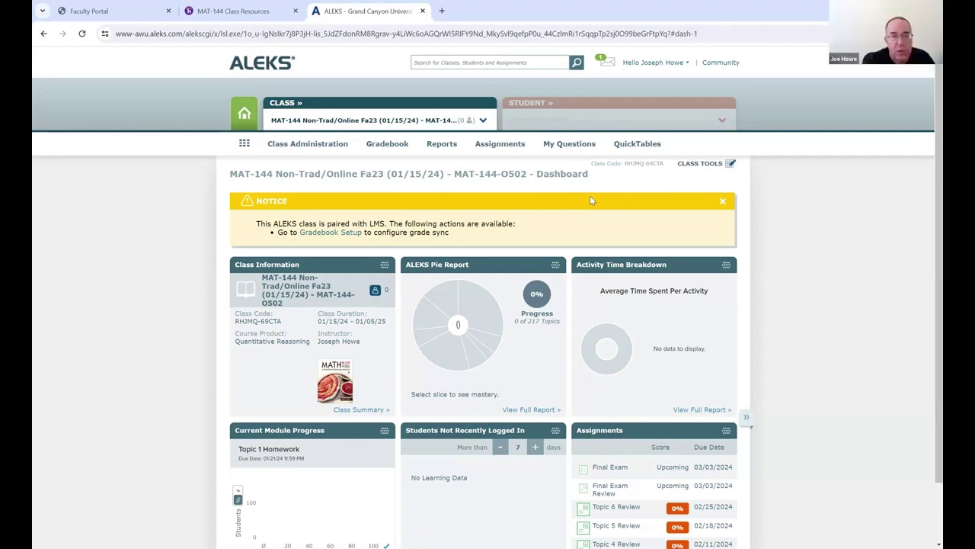
# Open the full class summary of the new MAT-144 class
pyautogui.click(357, 410)
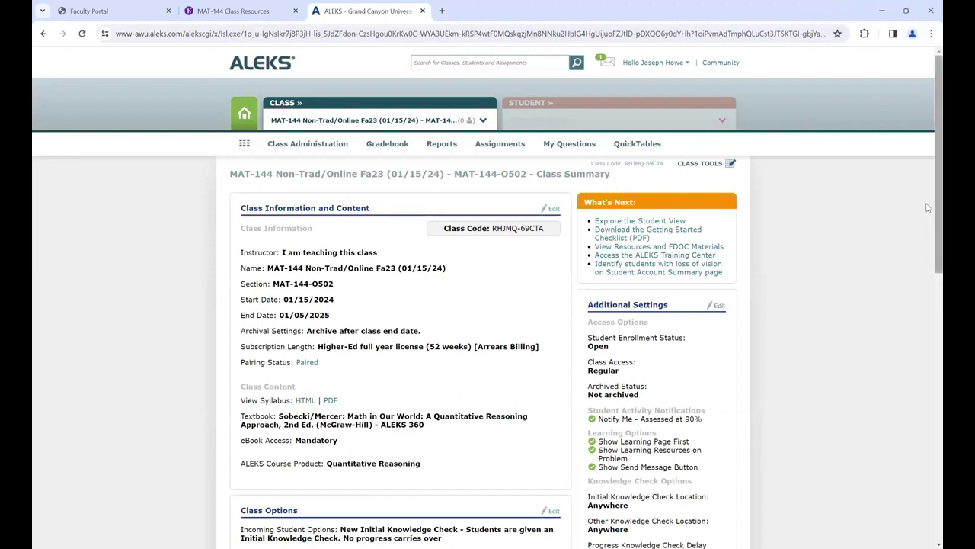
pyautogui.scroll(-2, 928, 228)
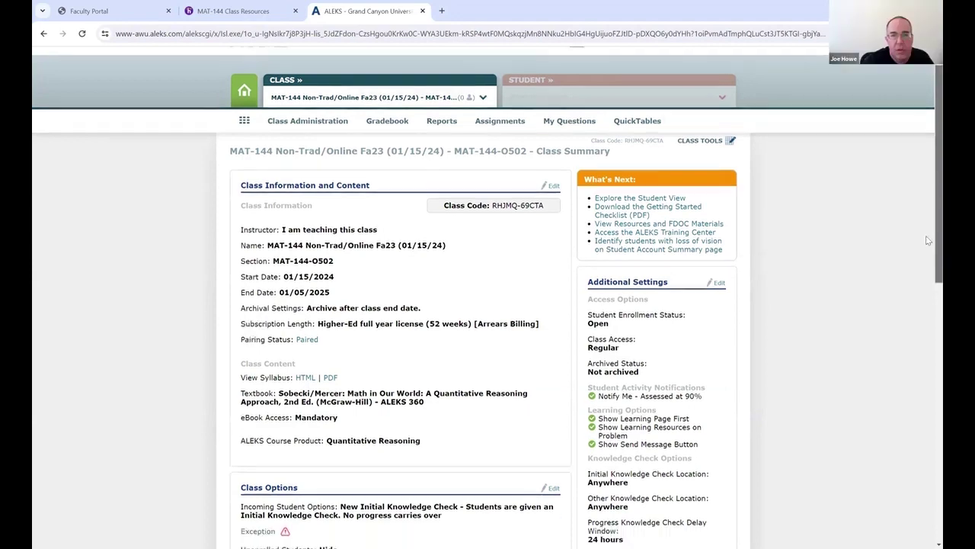
pyautogui.scroll(2, 928, 198)
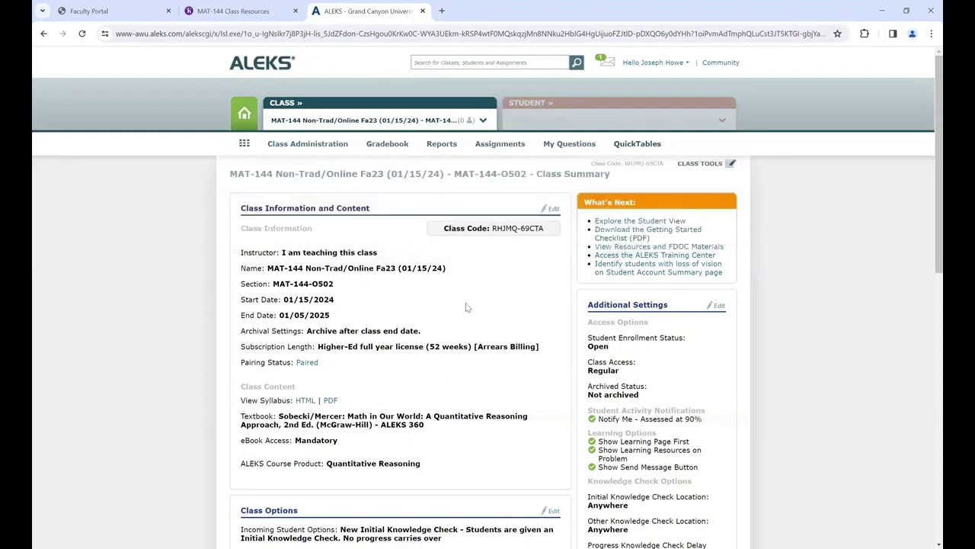
# Edit the class information and rename the class as "MAT-144 Non-Trad January 22, 2024 Start"
pyautogui.click(553, 209)
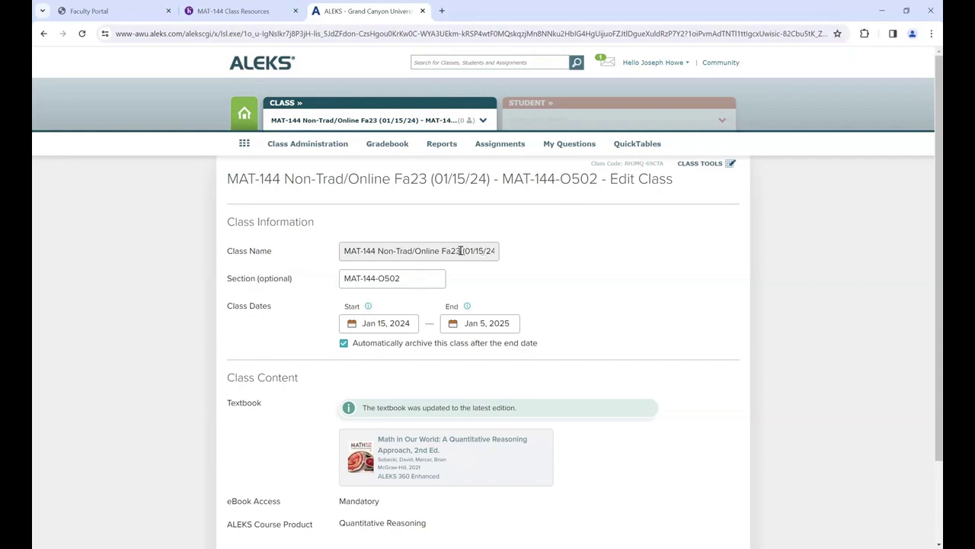
pyautogui.click(461, 251)
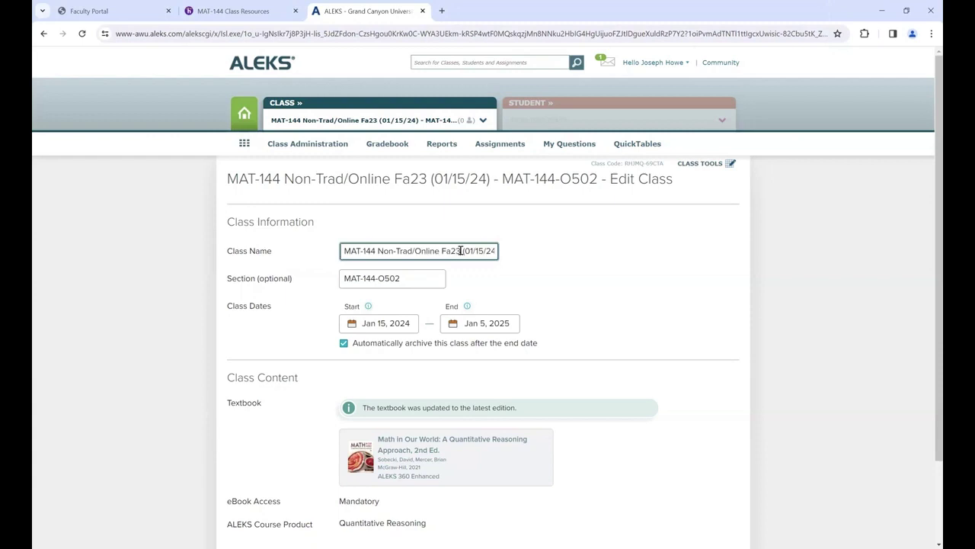
pyautogui.press('BackSpace')
pyautogui.press('BackSpace')
pyautogui.press('BackSpace')
pyautogui.press('BackSpace')
pyautogui.press('BackSpace')
pyautogui.press('BackSpace')
pyautogui.press('BackSpace')
pyautogui.press('BackSpace')
pyautogui.press('BackSpace')
pyautogui.press('BackSpace')
pyautogui.press('BackSpace')
pyautogui.press('BackSpace')
pyautogui.press('BackSpace')
pyautogui.press('BackSpace')
pyautogui.press('BackSpace')
pyautogui.press('BackSpace')
pyautogui.press('BackSpace')
pyautogui.press('BackSpace')
pyautogui.press('BackSpace')
pyautogui.press('BackSpace')
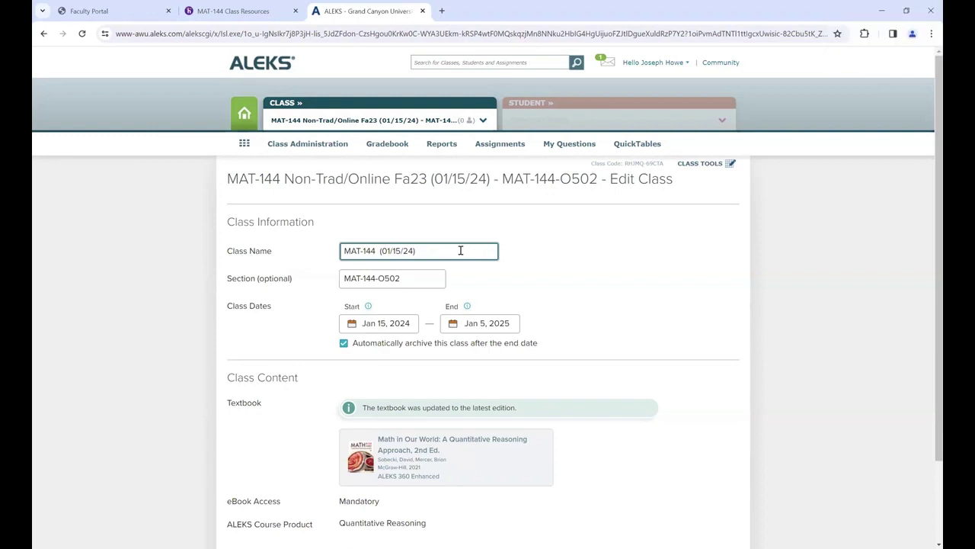
pyautogui.press('BackSpace')
pyautogui.press('BackSpace')
pyautogui.press('BackSpace')
pyautogui.press('BackSpace')
pyautogui.press('BackSpace')
pyautogui.press('BackSpace')
pyautogui.press('BackSpace')
pyautogui.press('BackSpace')
pyautogui.press('BackSpace')
pyautogui.press('BackSpace')
pyautogui.press('BackSpace')
pyautogui.write('Non-Trad')
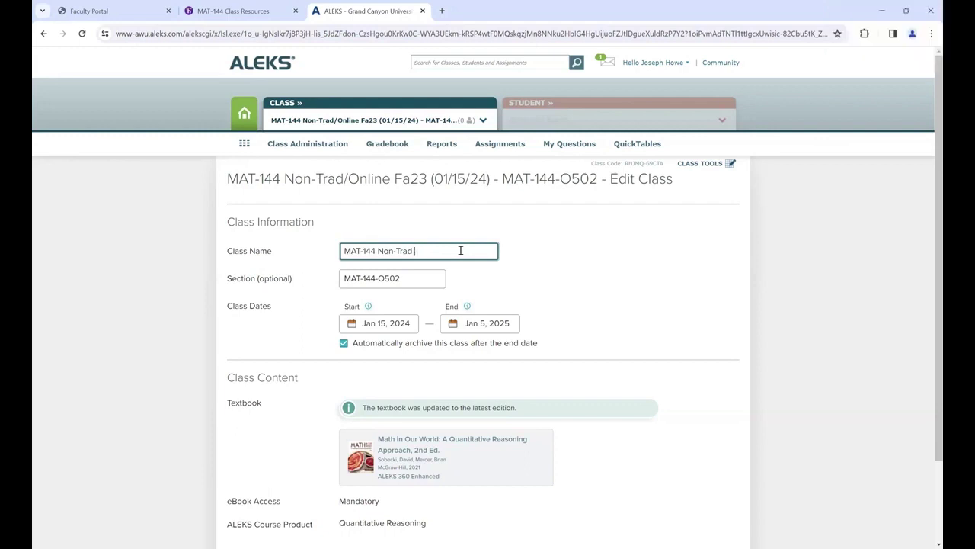
pyautogui.write('Jan')
pyautogui.write(' 22')
pyautogui.press('BackSpace')
pyautogui.press('BackSpace')
pyautogui.write('uary 22, 2024 star')
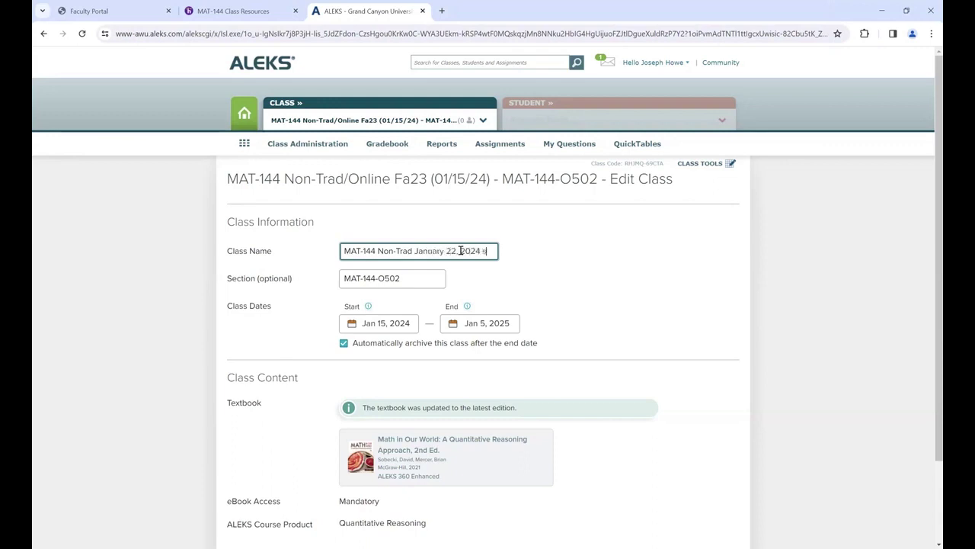
pyautogui.press('BackSpace')
pyautogui.press('BackSpace')
pyautogui.press('BackSpace')
pyautogui.press('BackSpace')
pyautogui.press('BackSpace')
pyautogui.write('Start')
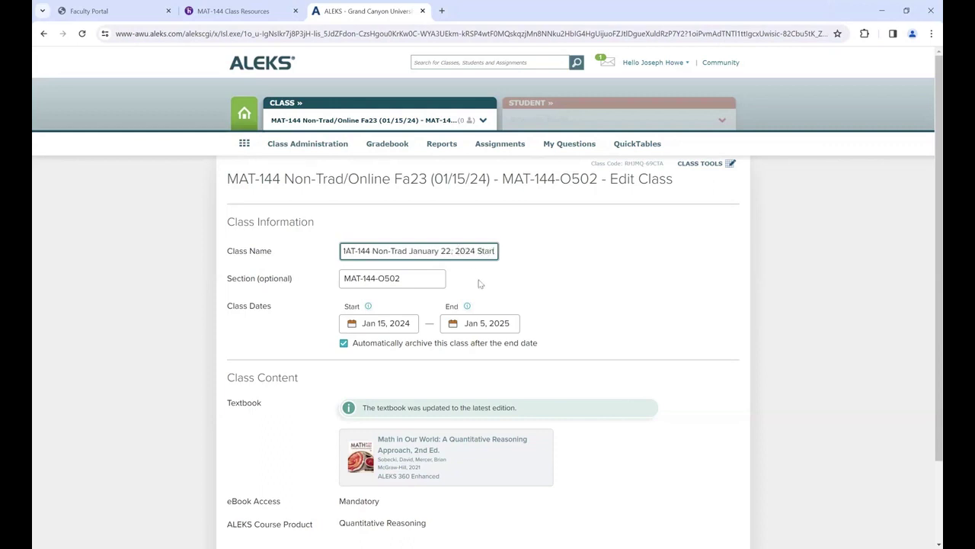
# Set the class start date to Jan 22, 2024 and save the class changes
pyautogui.click(412, 323)
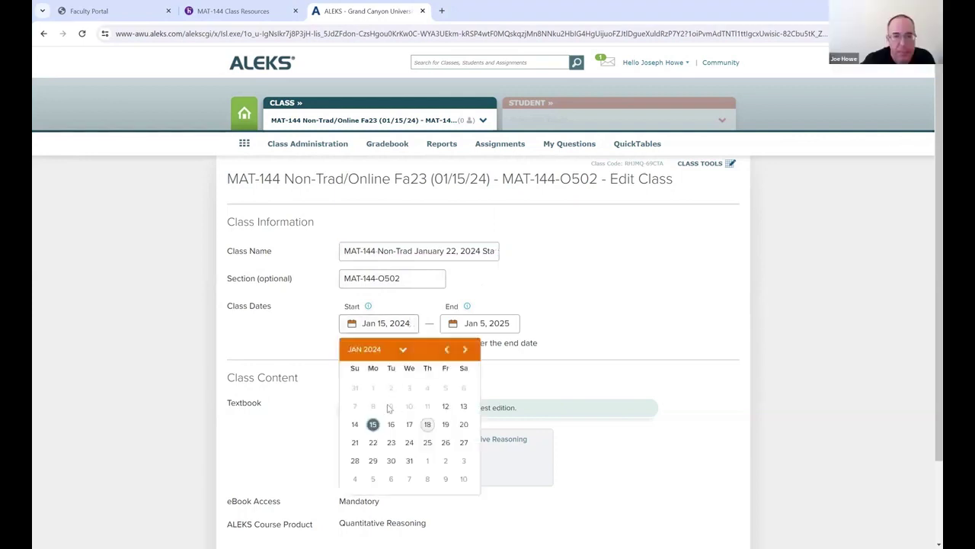
pyautogui.click(373, 444)
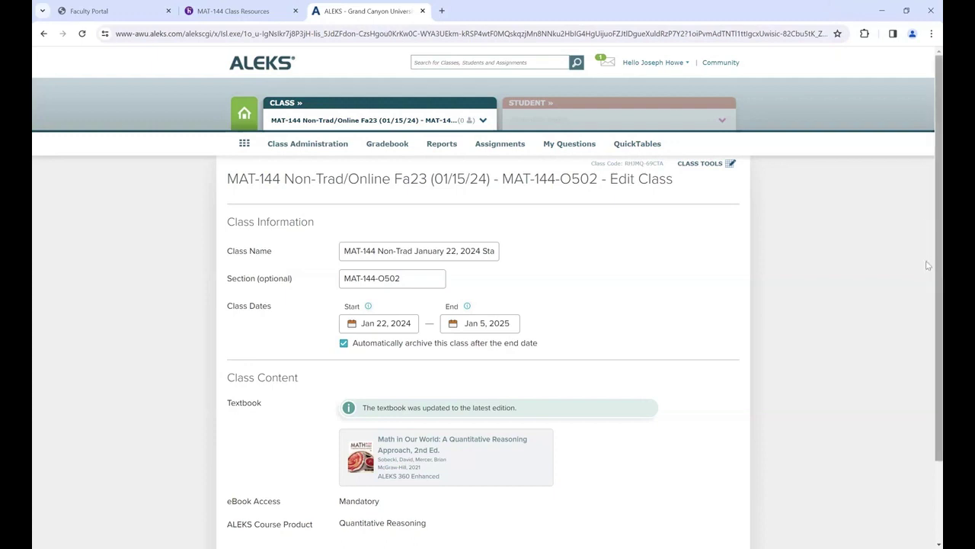
pyautogui.scroll(-1, 927, 290)
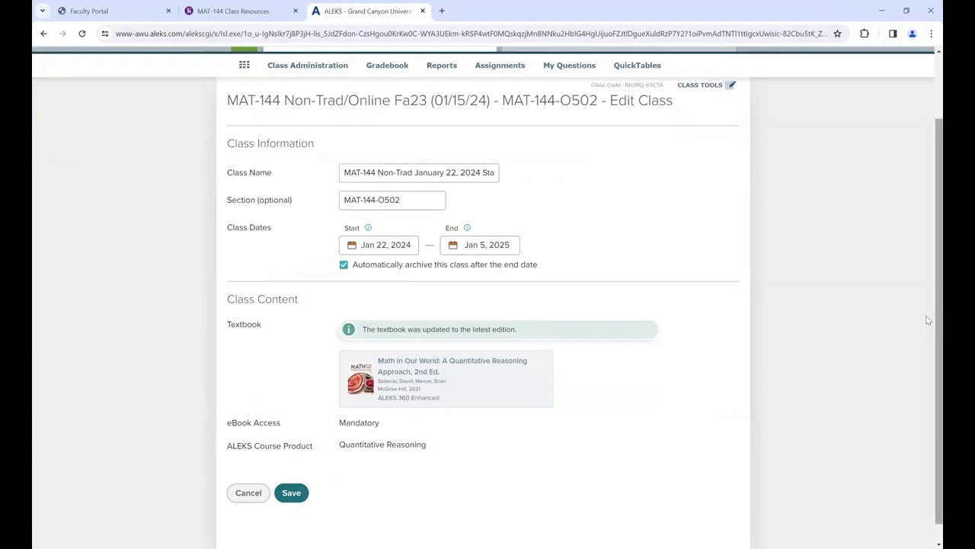
pyautogui.scroll(-1, 927, 335)
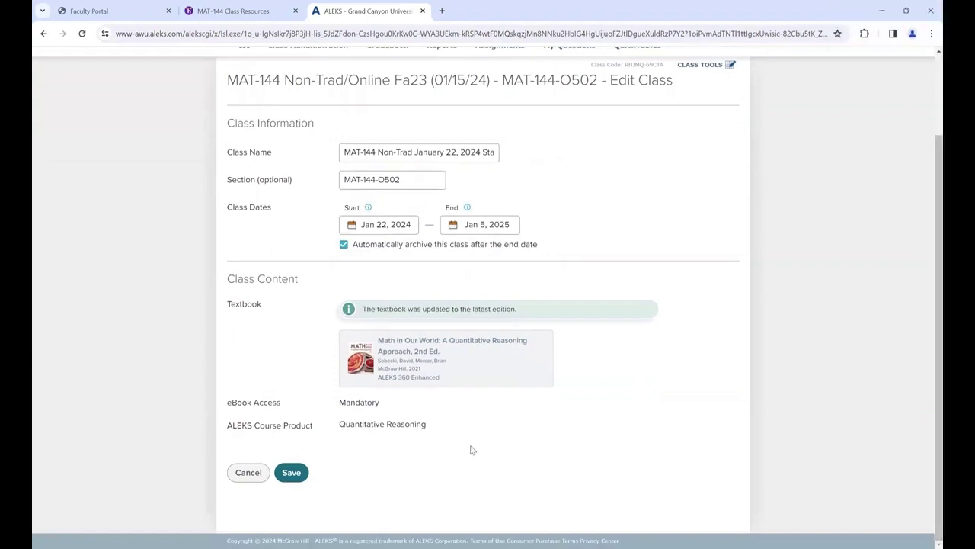
pyautogui.click(299, 472)
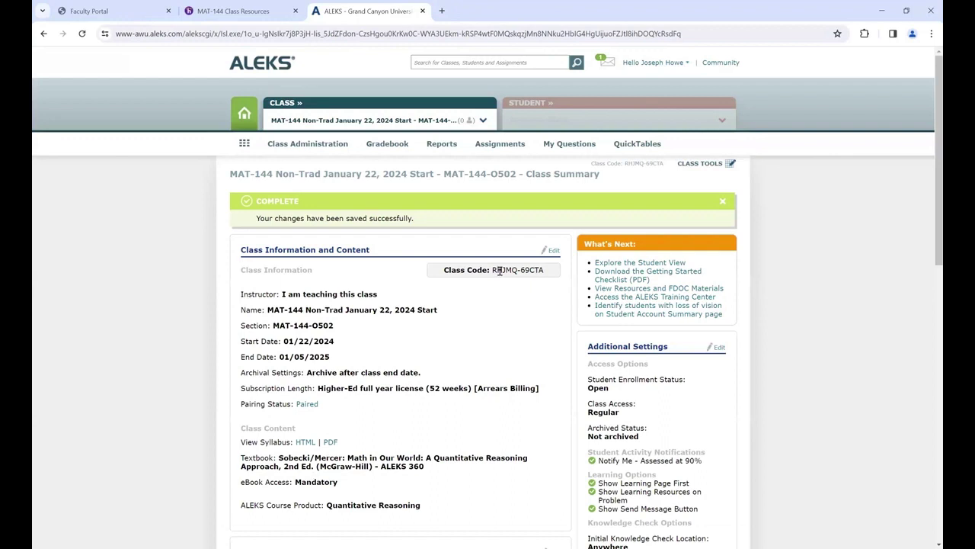
# Open the class's assignments list, check the assignment dates, and sort the assignments by type
pyautogui.moveTo(496, 149)
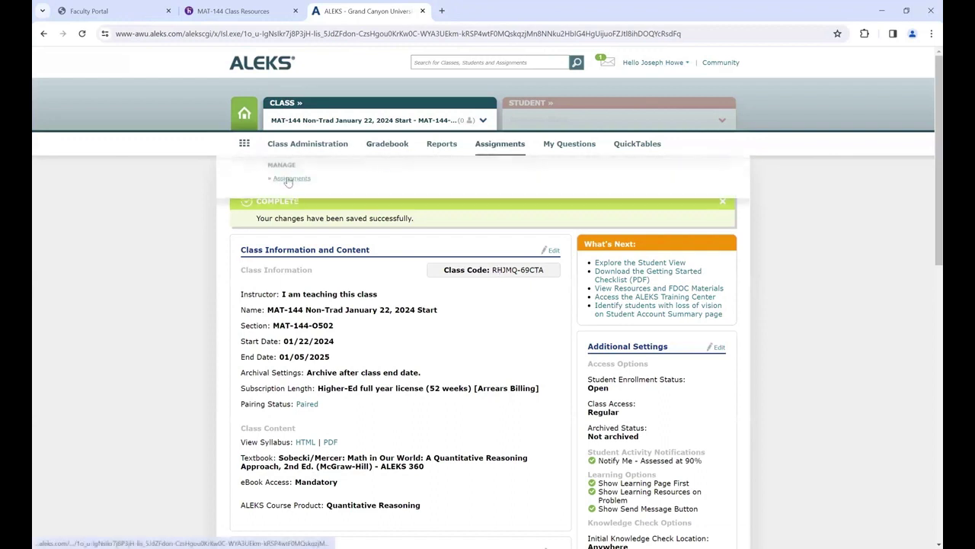
pyautogui.click(291, 178)
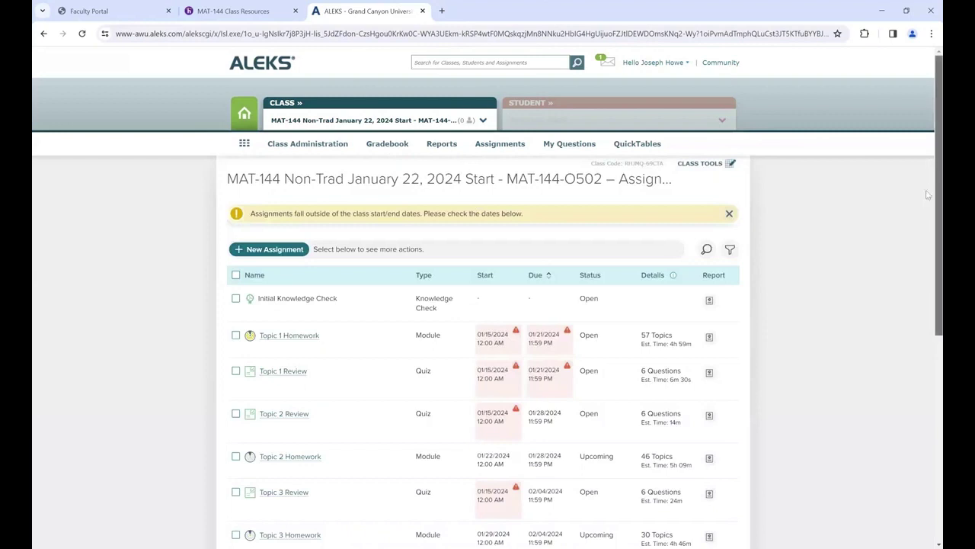
pyautogui.scroll(-3, 927, 196)
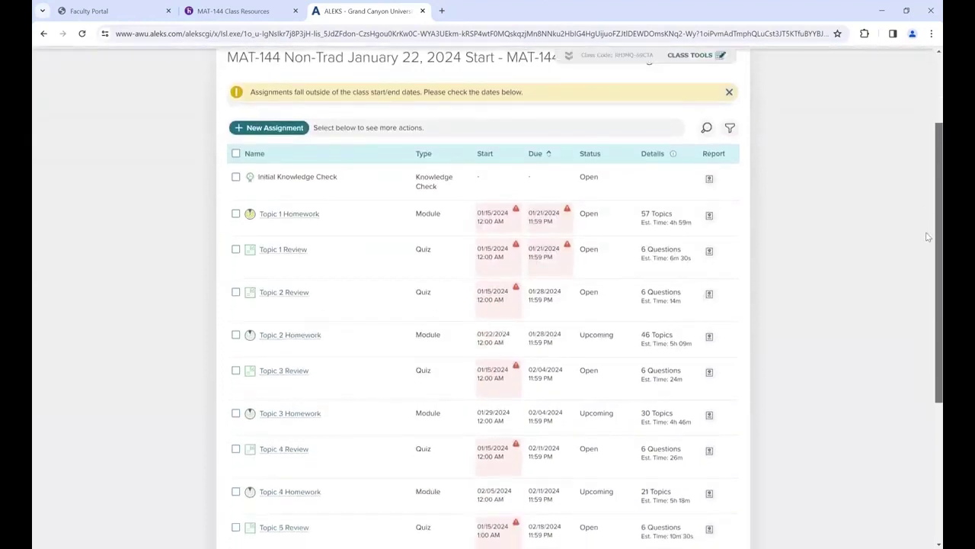
pyautogui.scroll(-1, 928, 240)
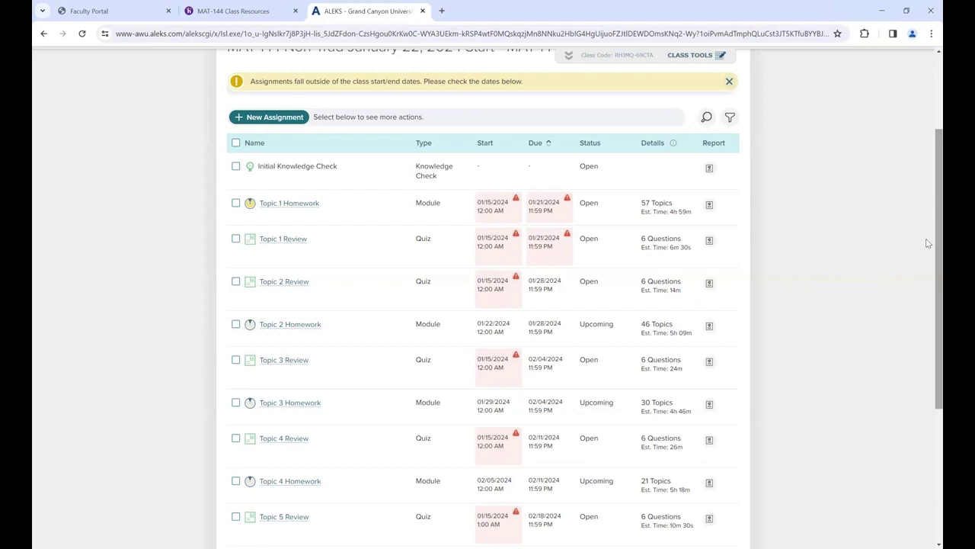
pyautogui.scroll(1, 928, 198)
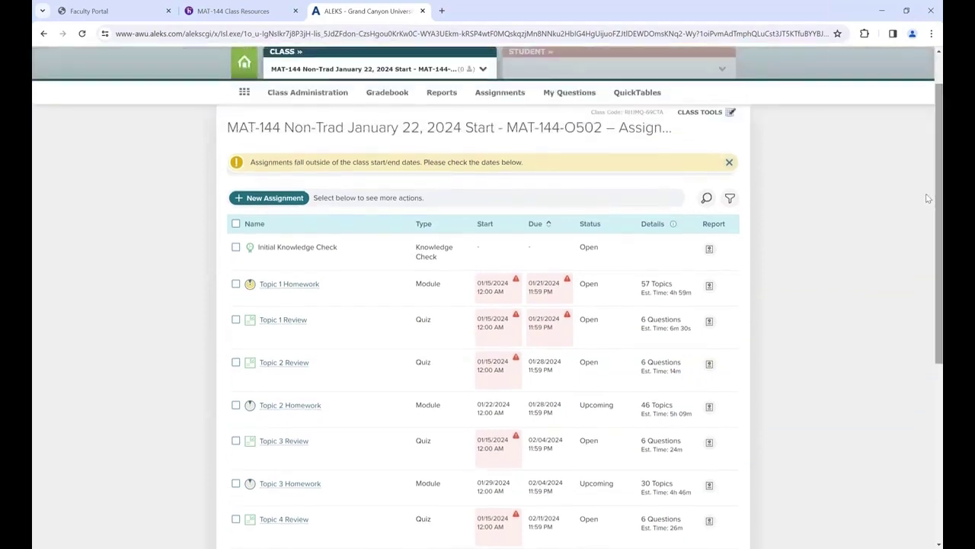
pyautogui.click(425, 224)
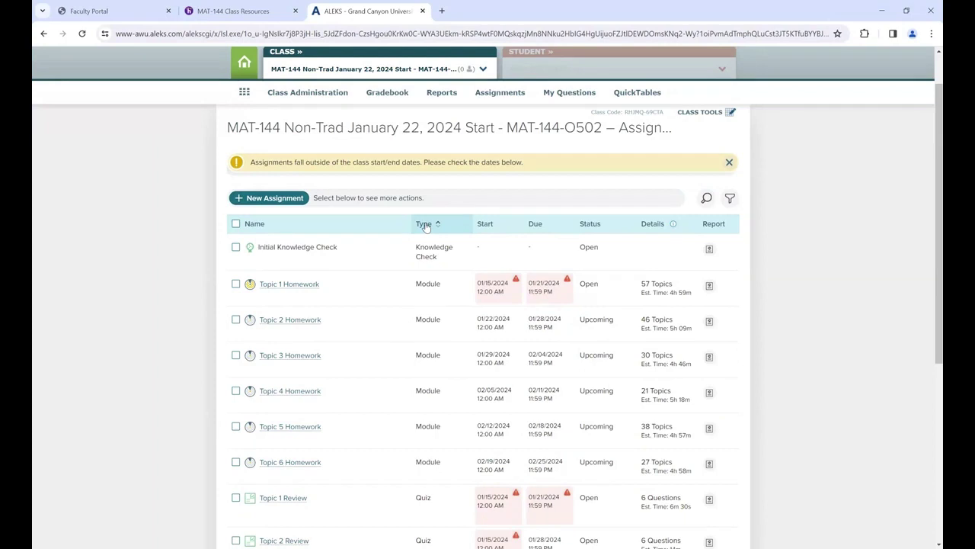
# Open Topic 1 Homework in the module list and collapse the topic details of all modules
pyautogui.click(311, 287)
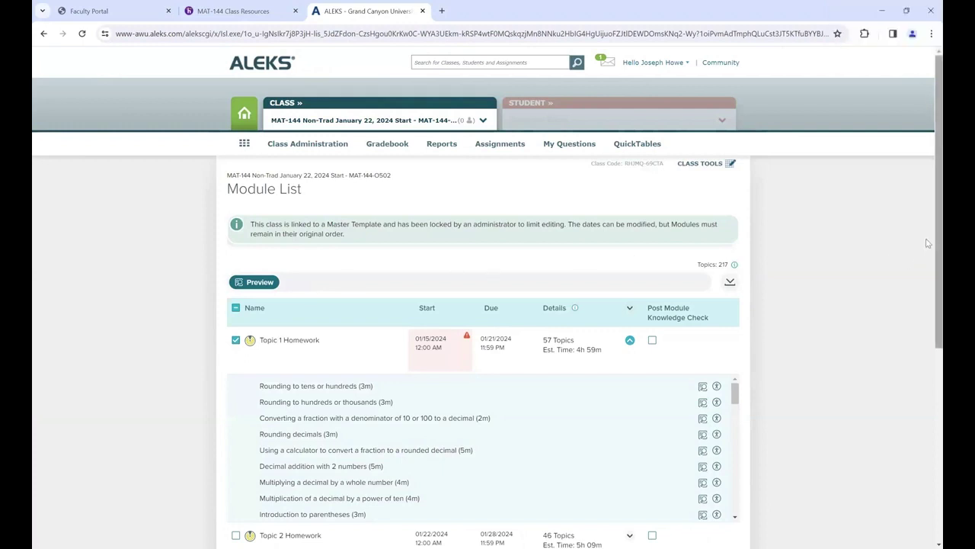
pyautogui.scroll(-2, 928, 303)
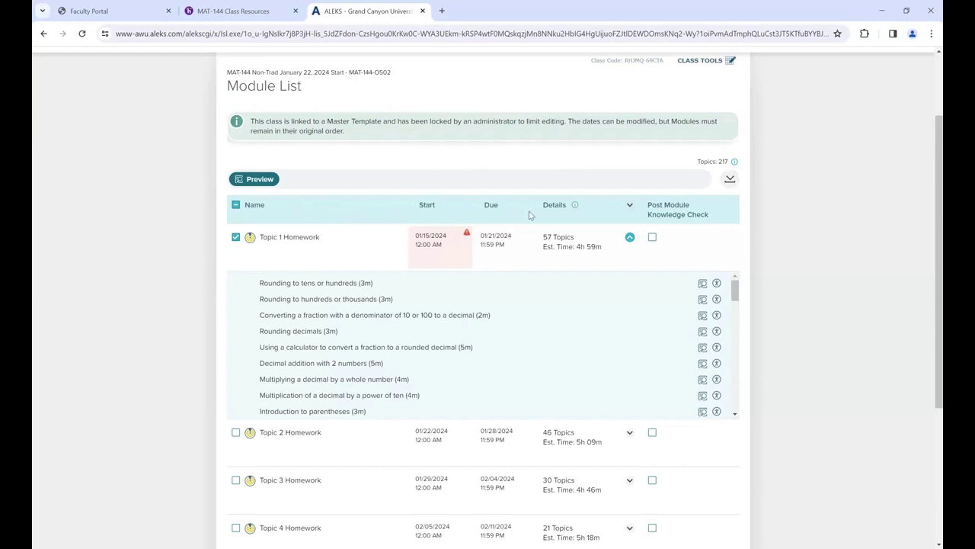
pyautogui.click(631, 205)
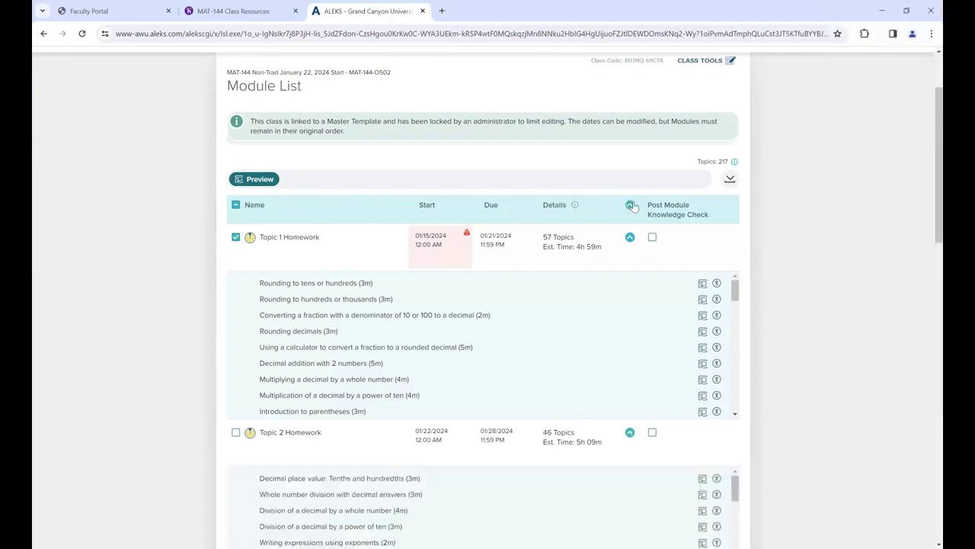
pyautogui.click(631, 206)
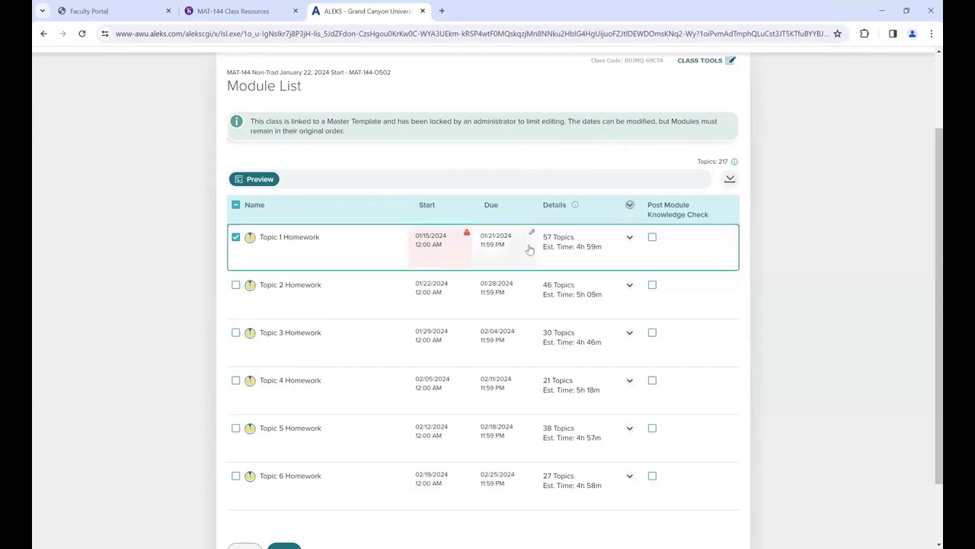
# Set Topic 1 Homework to start on 01/22/2024 and be due on 01/28/2024
pyautogui.moveTo(467, 234)
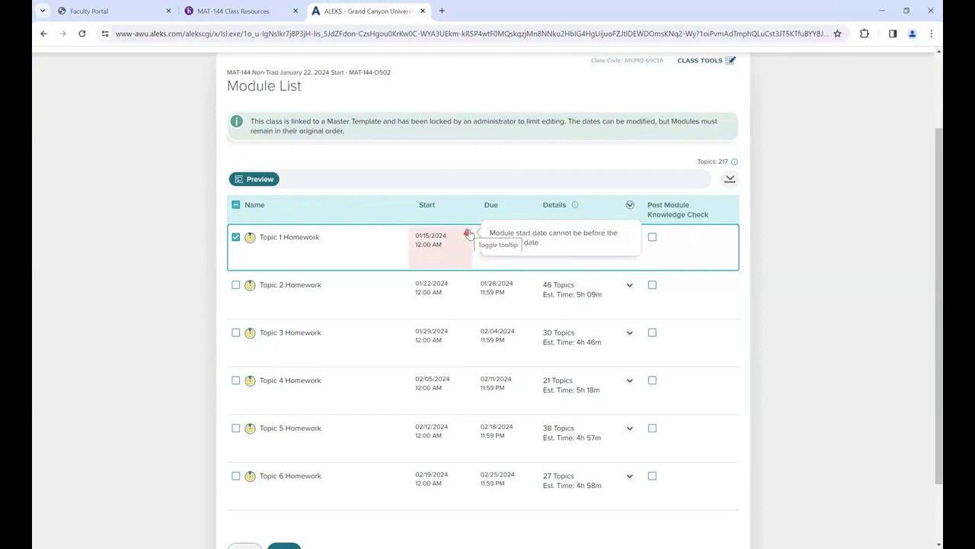
pyautogui.click(445, 242)
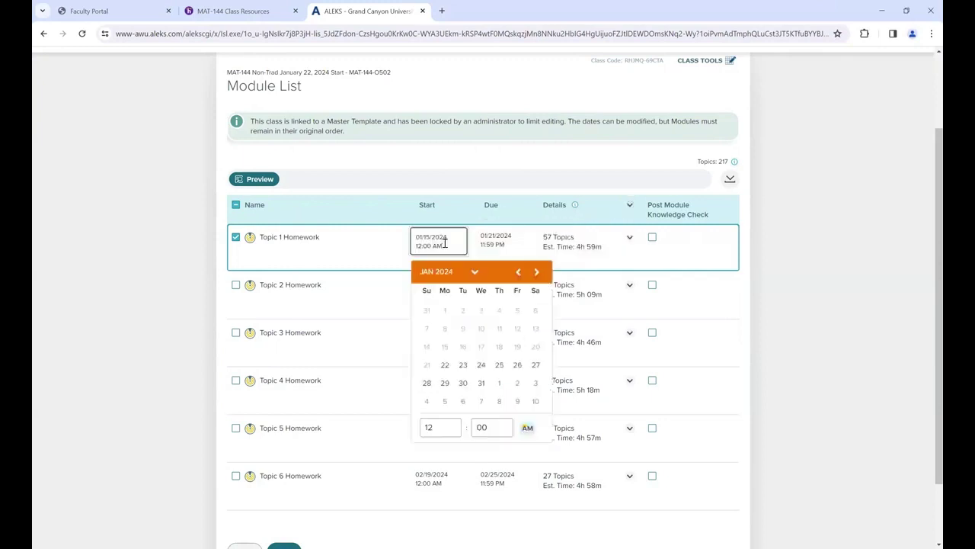
pyautogui.click(445, 365)
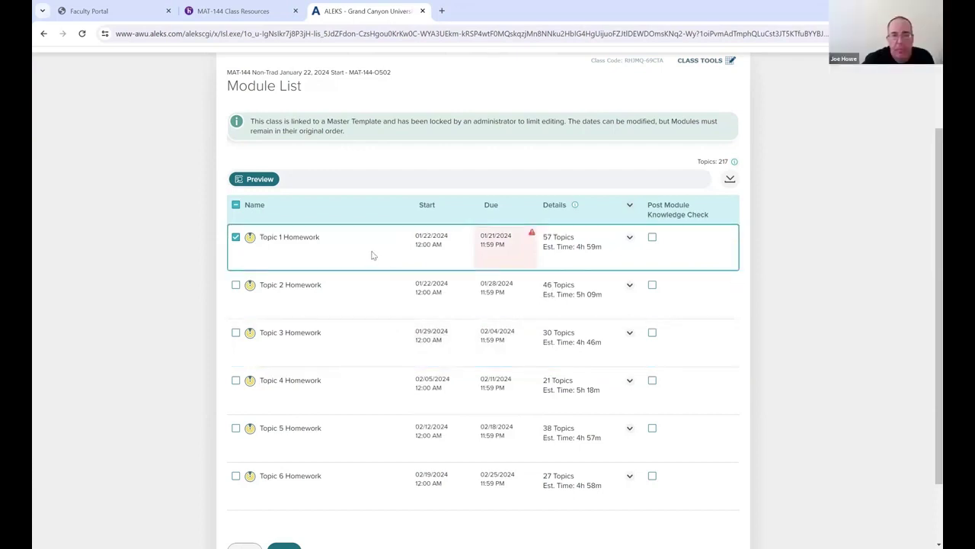
pyautogui.click(502, 241)
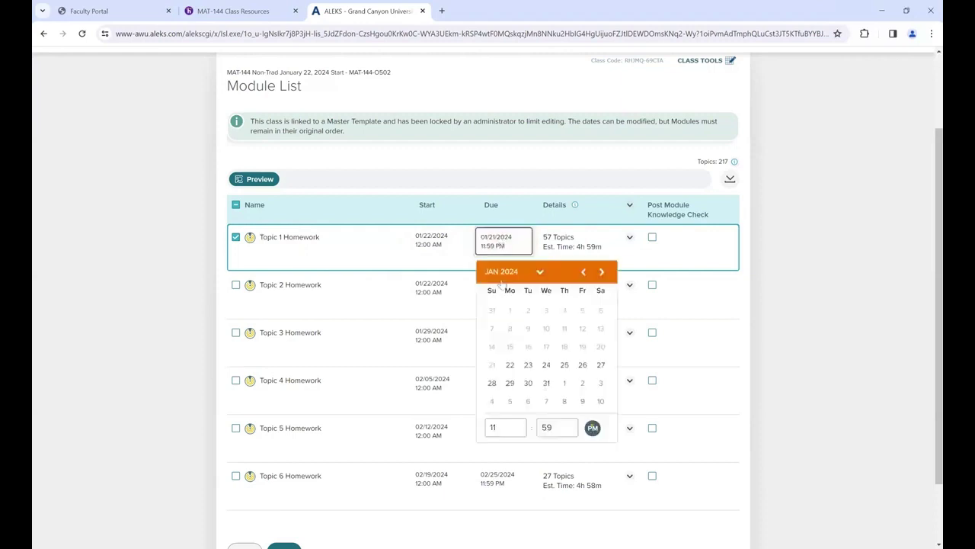
pyautogui.click(493, 383)
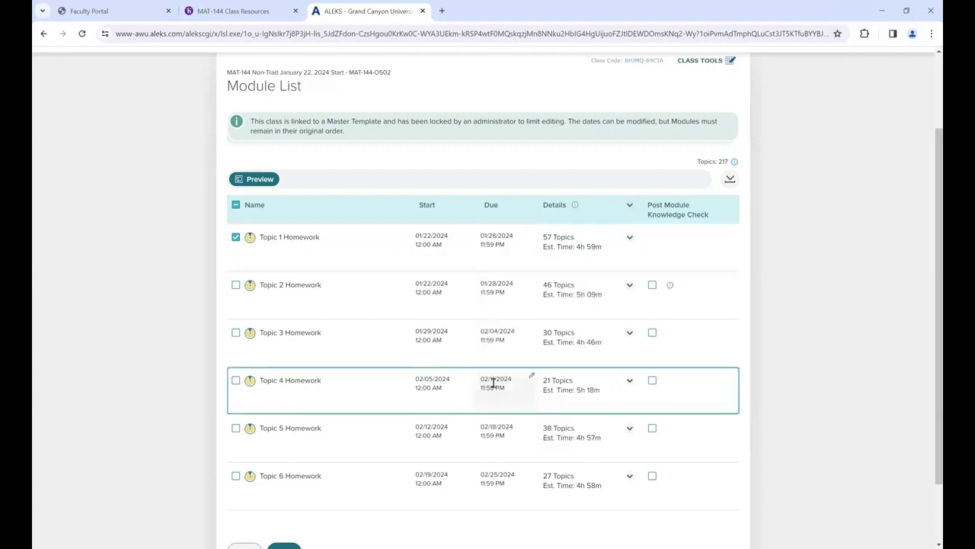
# Set Topic 2 Homework to start on 01/29/2024 and be due on 02/04/2024
pyautogui.click(441, 291)
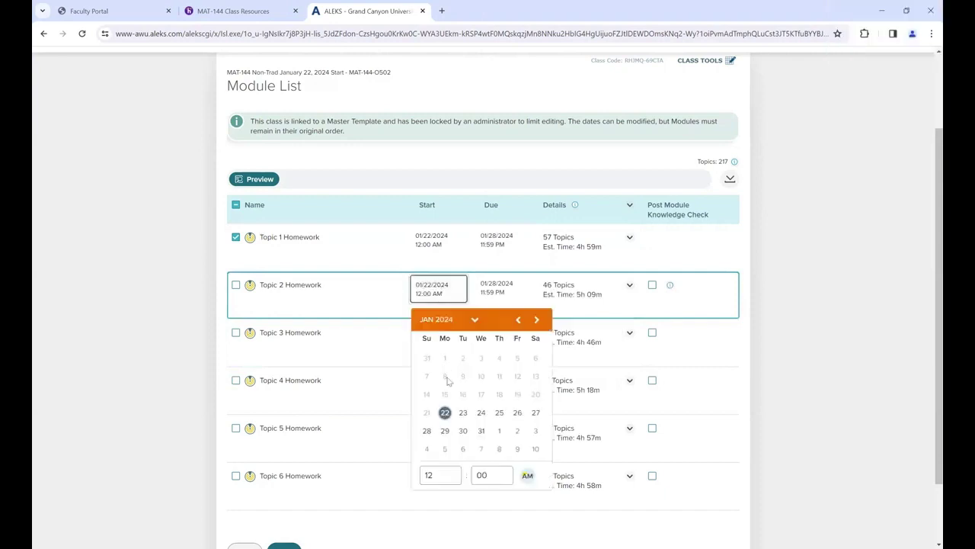
pyautogui.click(445, 431)
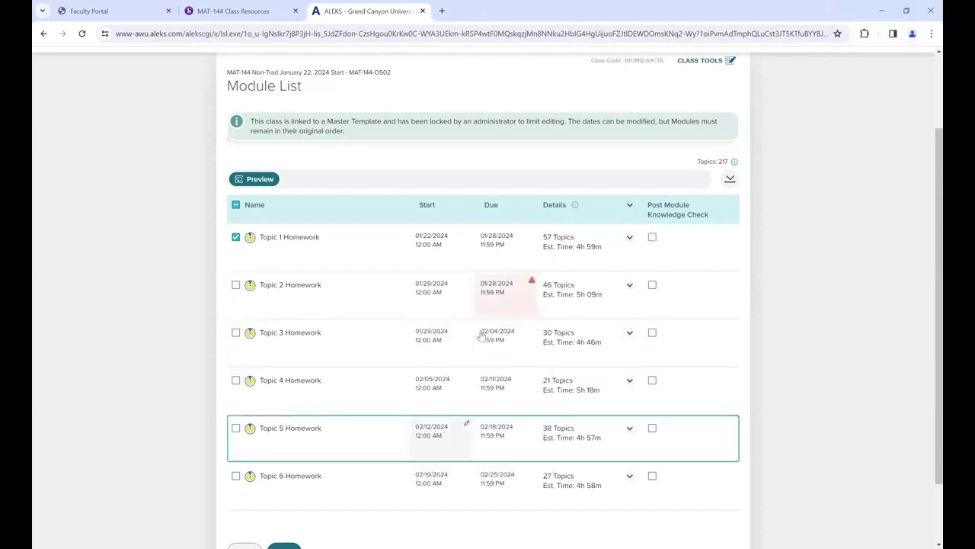
pyautogui.click(496, 292)
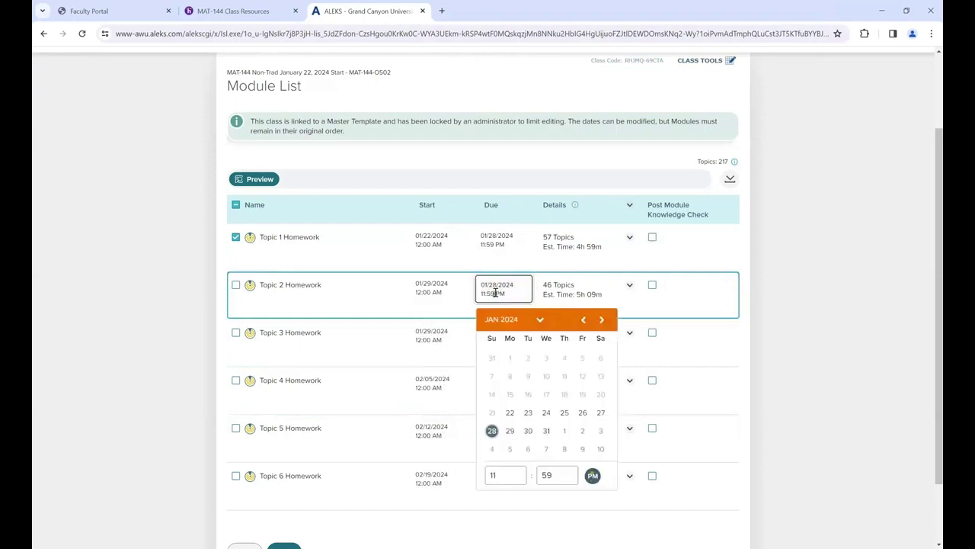
pyautogui.click(492, 449)
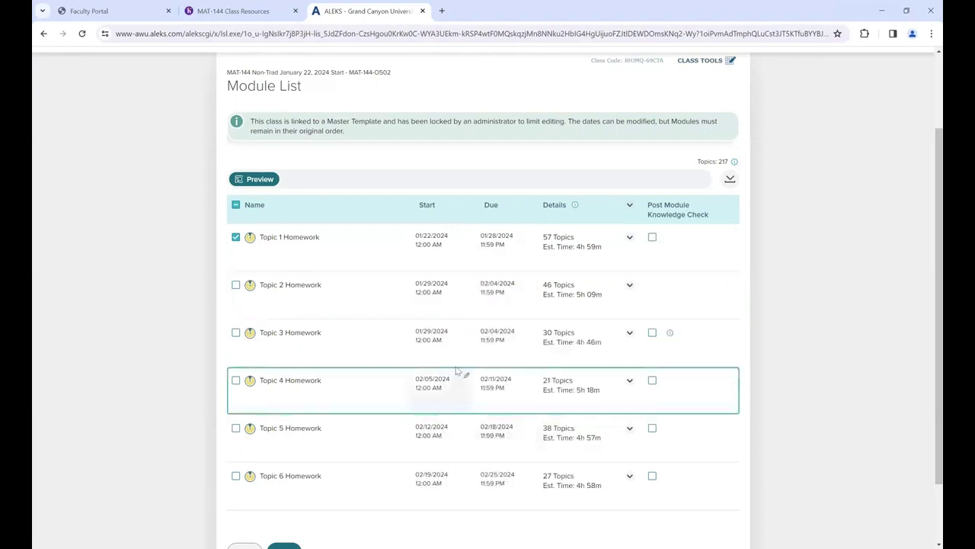
# Set Topic 3 Homework to start on 02/05/2024 and be due on 02/11/2024
pyautogui.click(438, 333)
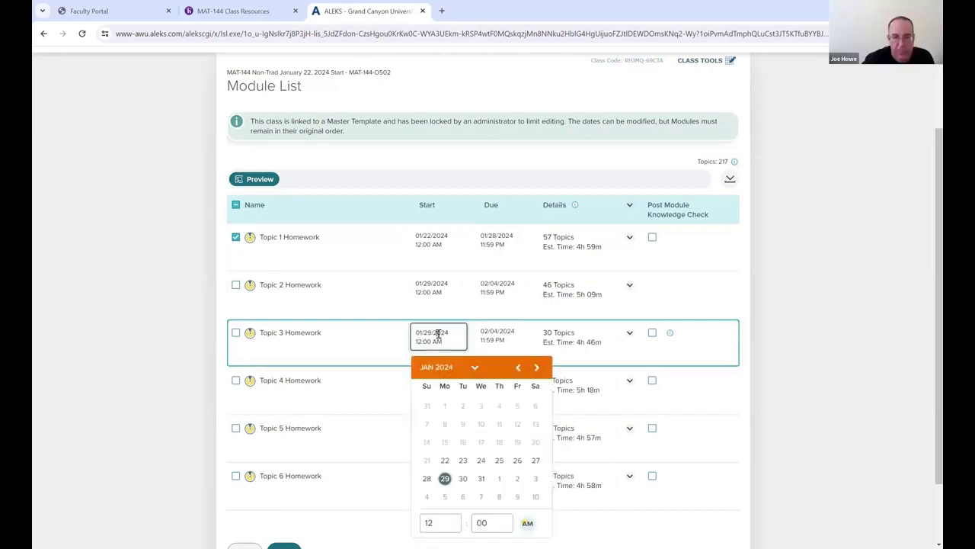
pyautogui.click(445, 497)
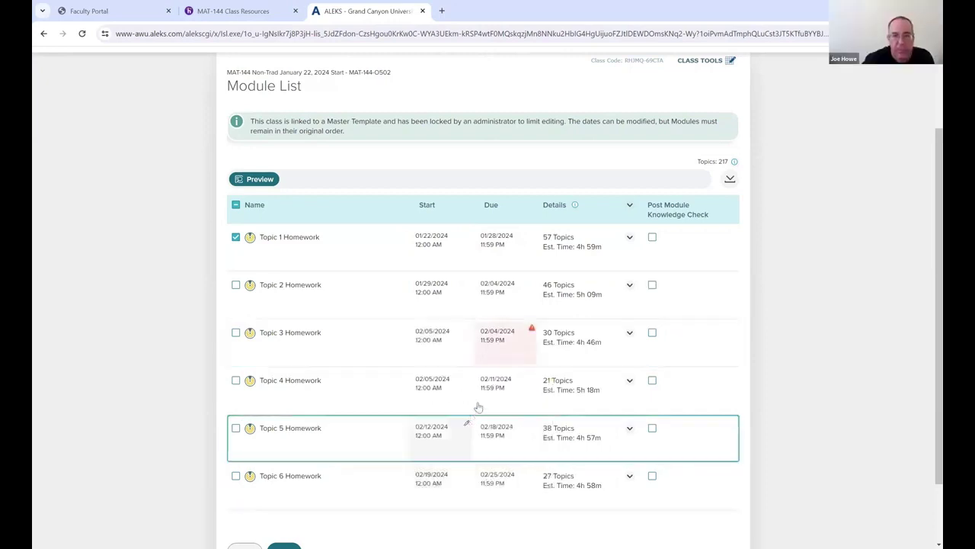
pyautogui.click(502, 340)
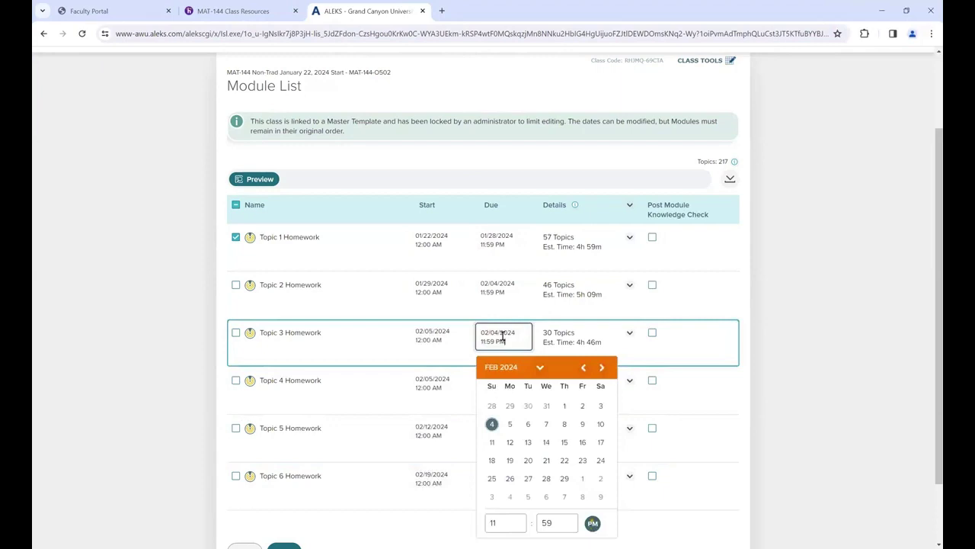
pyautogui.click(492, 443)
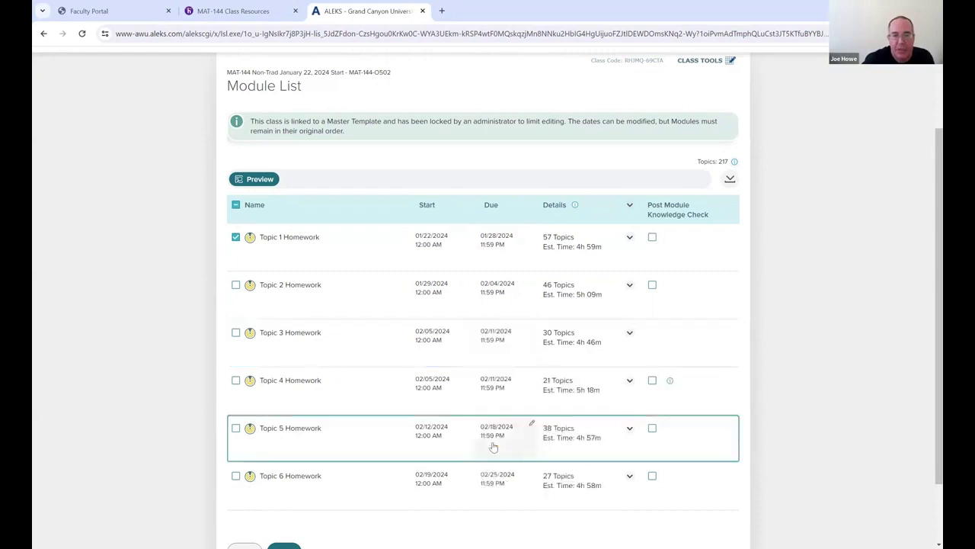
# Set Topic 4 Homework to start on 02/12/2024 and be due on 02/18/2024
pyautogui.click(438, 387)
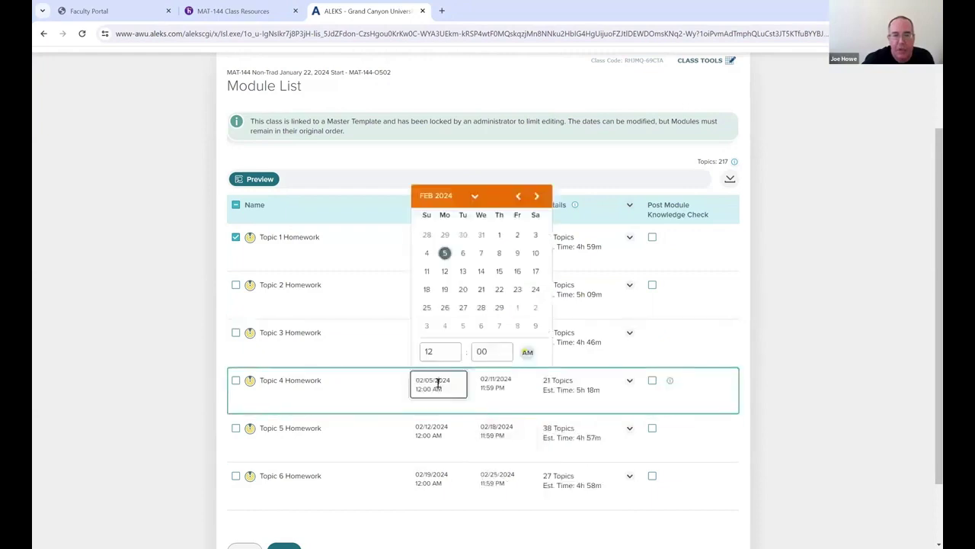
pyautogui.click(445, 273)
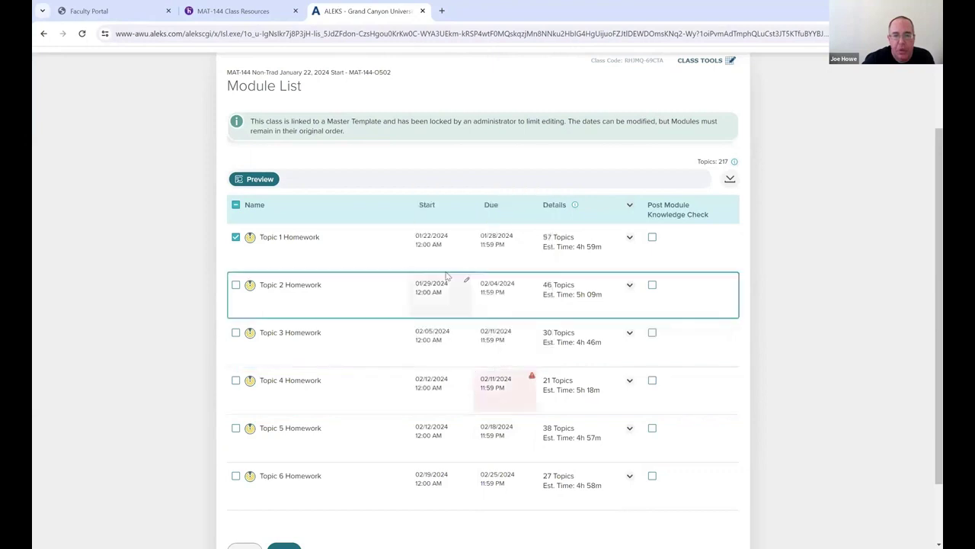
pyautogui.click(496, 385)
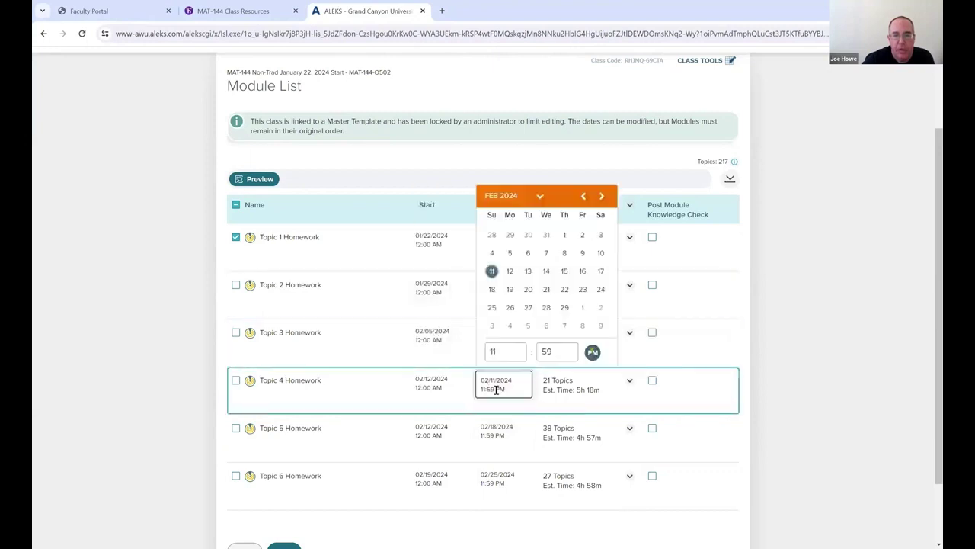
pyautogui.click(493, 289)
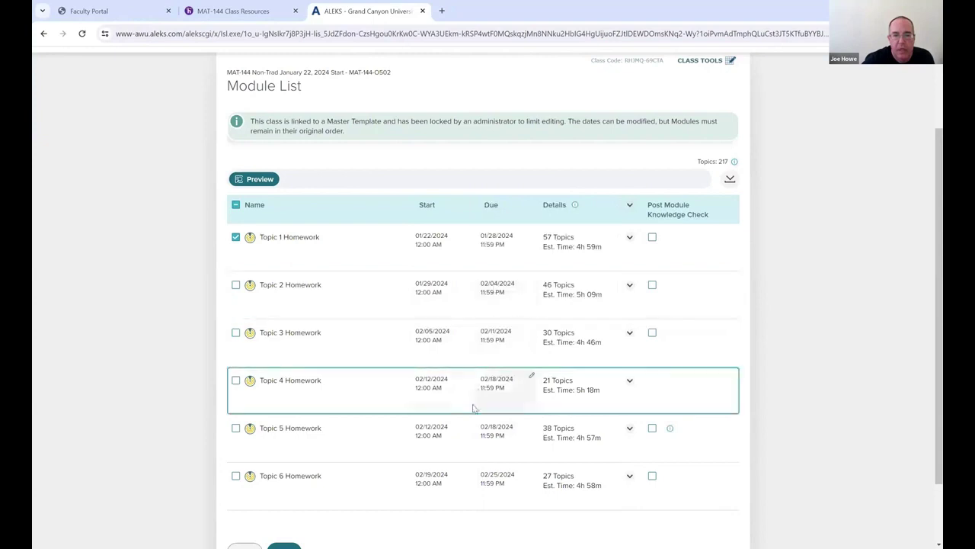
# Set Topic 5 Homework to start on 02/19/2024 and be due on 02/25/2024
pyautogui.click(436, 433)
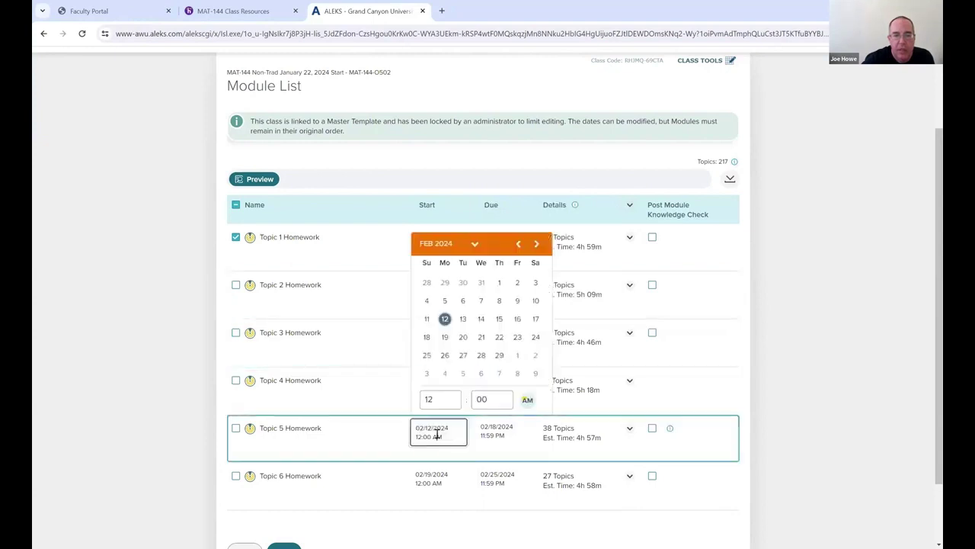
pyautogui.click(444, 338)
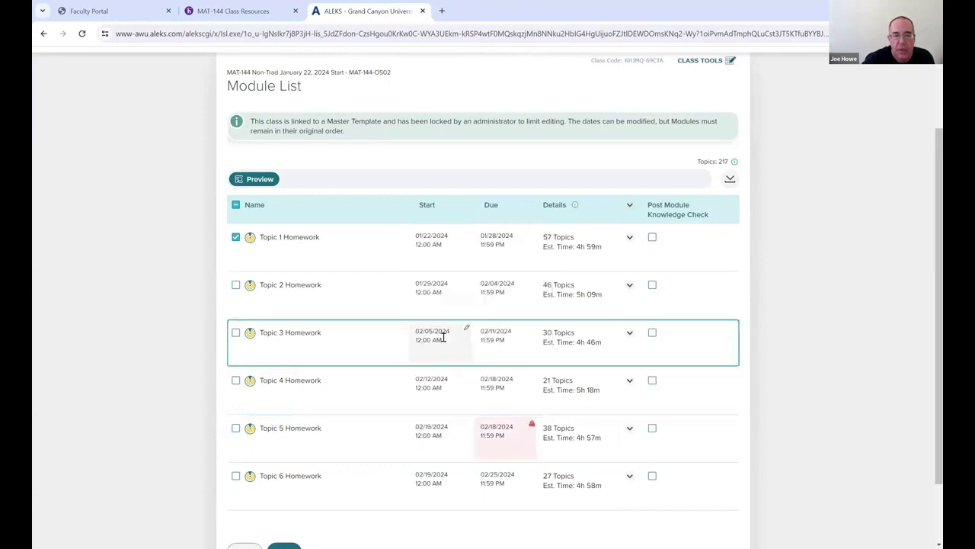
pyautogui.click(499, 433)
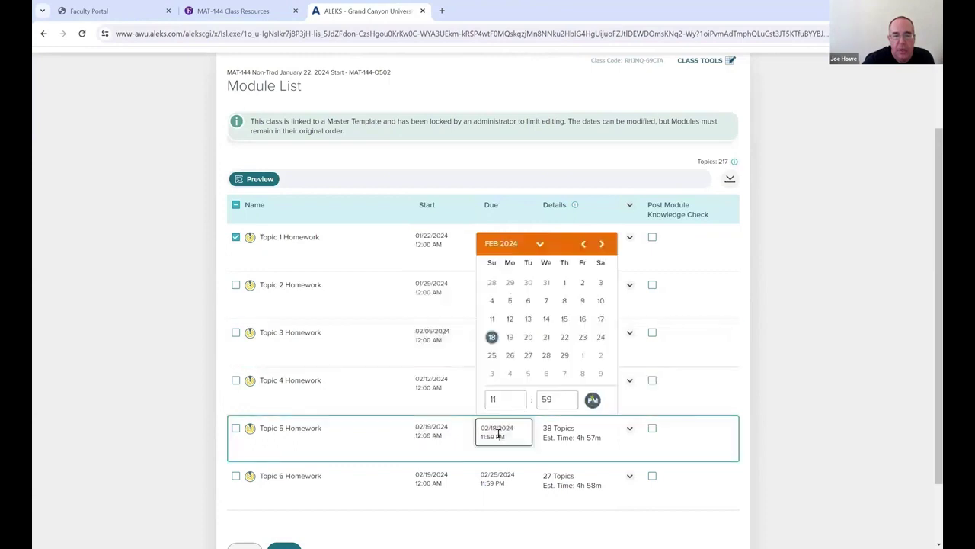
pyautogui.click(491, 356)
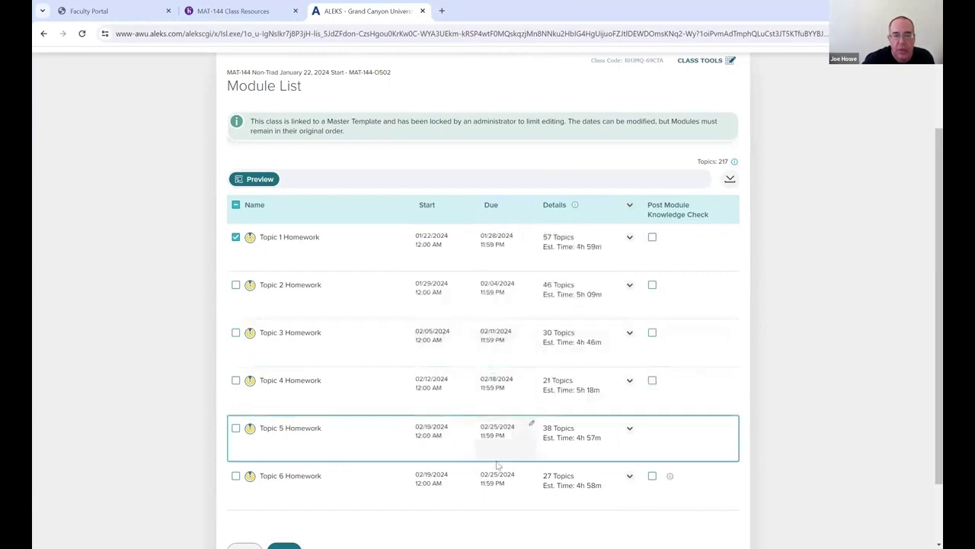
# Set Topic 6 Homework to start on 02/26/2024 and be due on 03/03/2024
pyautogui.click(439, 479)
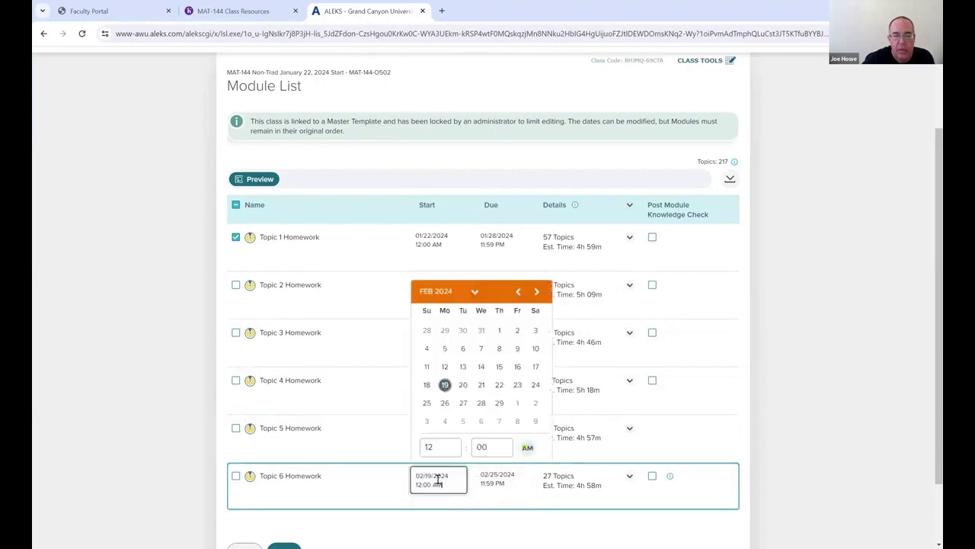
pyautogui.click(445, 403)
pyautogui.click(494, 482)
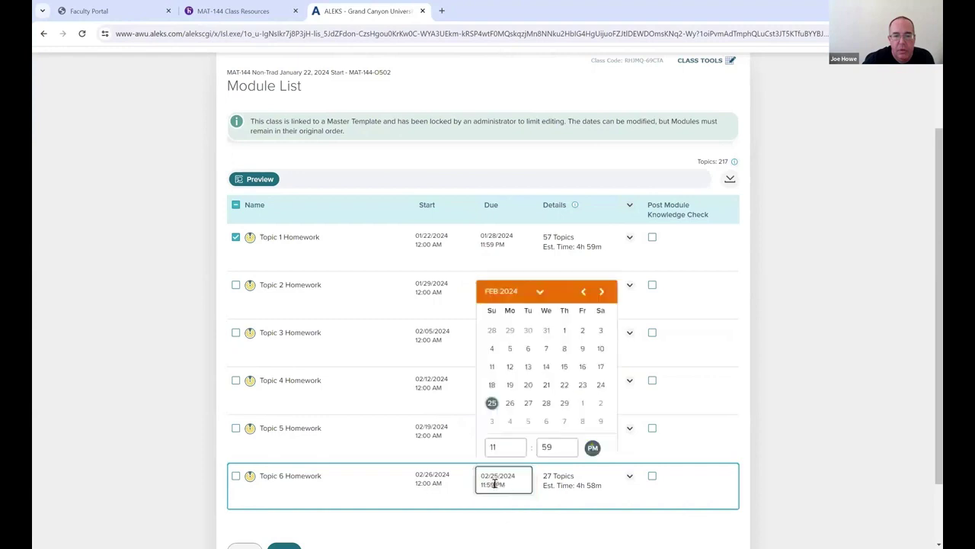
pyautogui.click(492, 421)
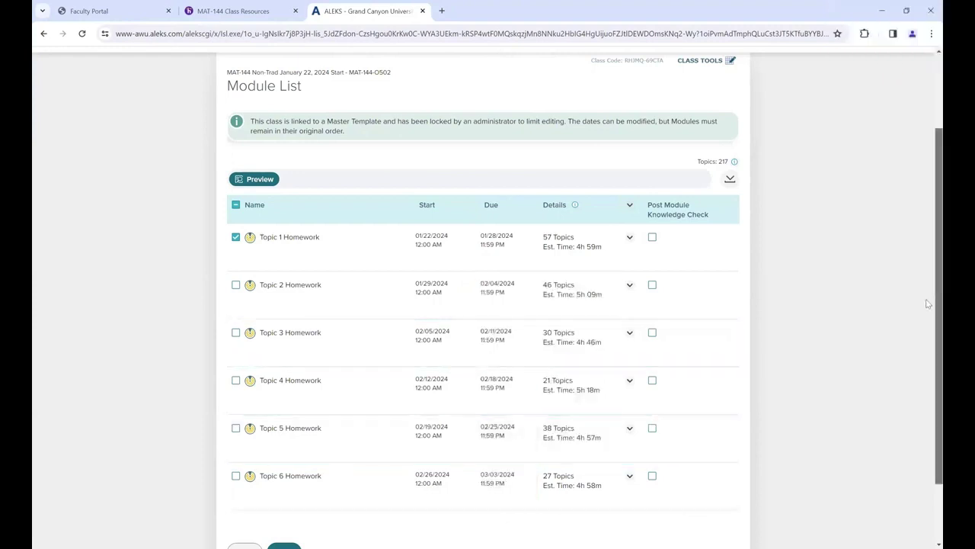
pyautogui.scroll(-2, 927, 327)
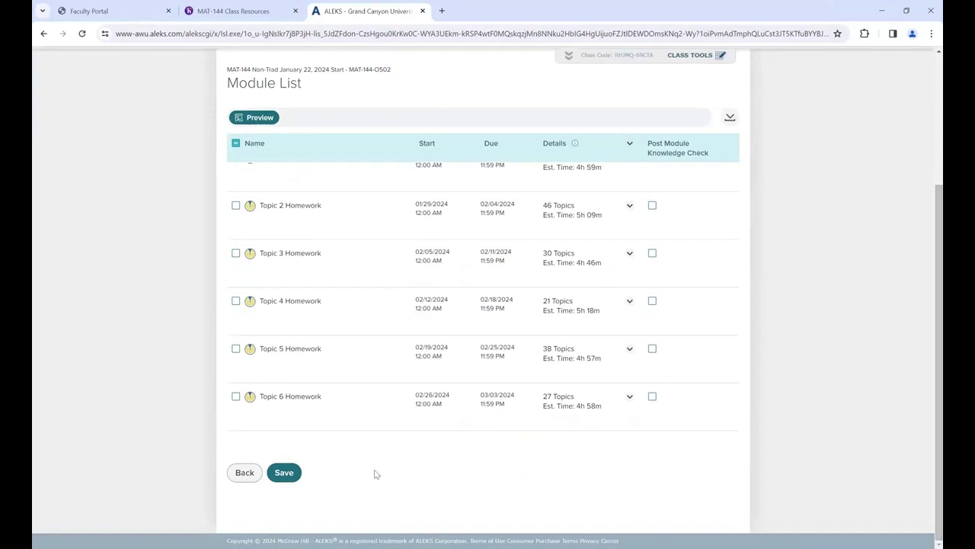
# Save the homework module dates and sort the class's assignment list by type
pyautogui.click(284, 473)
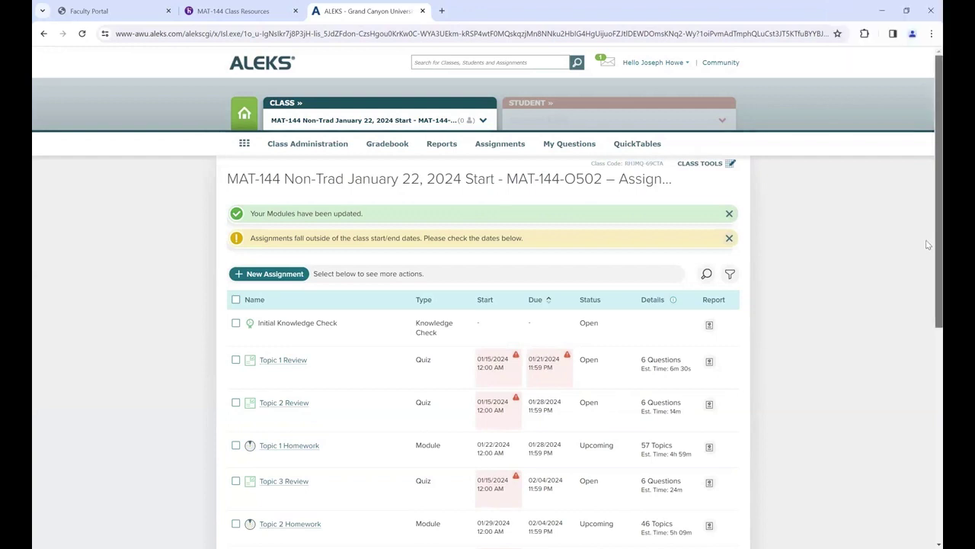
pyautogui.moveTo(928, 244); pyautogui.dragTo(928, 275)
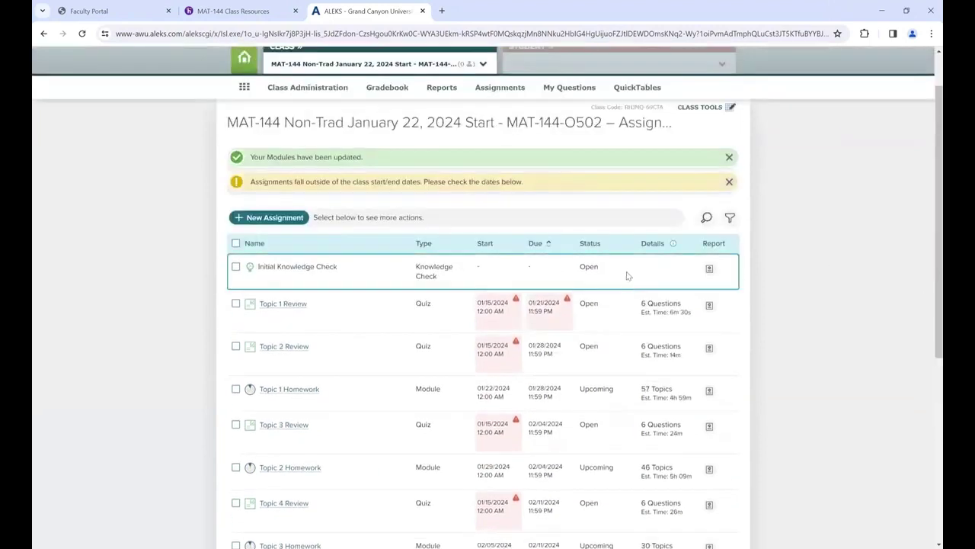
pyautogui.click(424, 243)
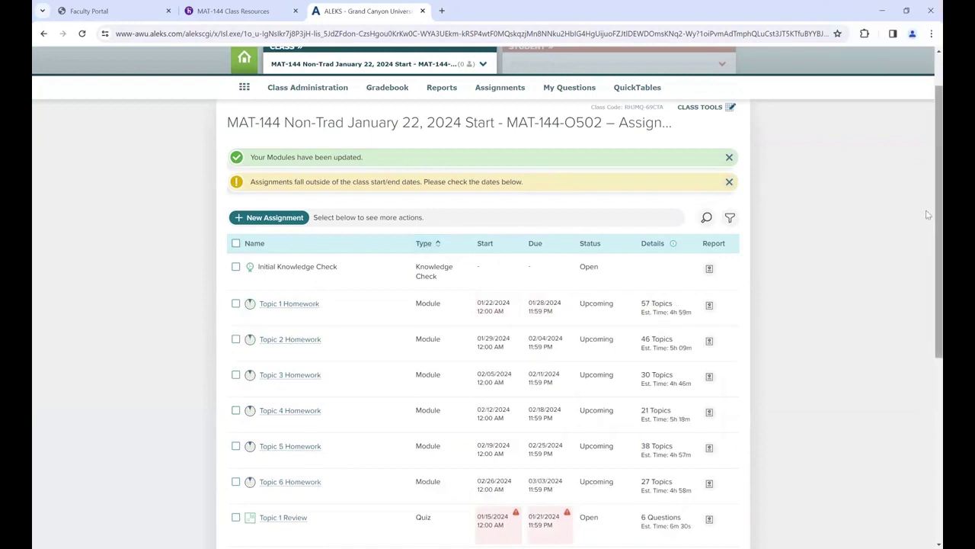
# Shift the dates of the Topic 1 through Topic 6 Reviews, Final Exam Review and Final Exam forward by 7 days
pyautogui.moveTo(928, 215); pyautogui.dragTo(928, 343)
pyautogui.scroll(-1, 928, 361)
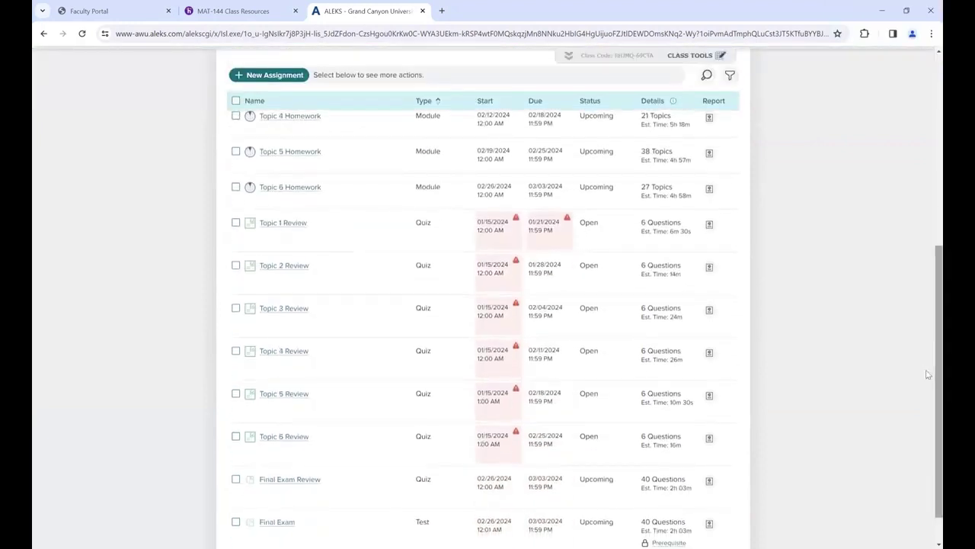
pyautogui.click(235, 222)
pyautogui.click(235, 265)
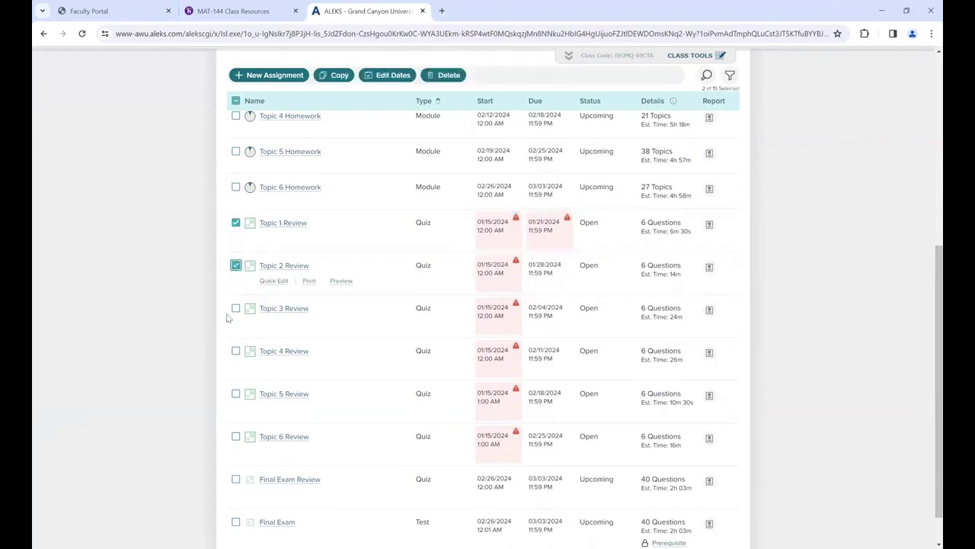
pyautogui.click(236, 308)
pyautogui.click(236, 352)
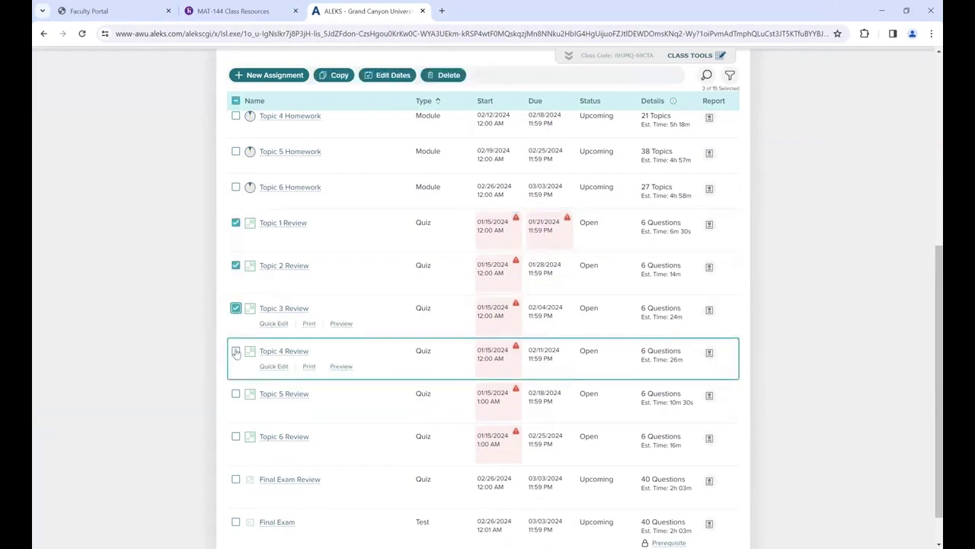
pyautogui.click(235, 394)
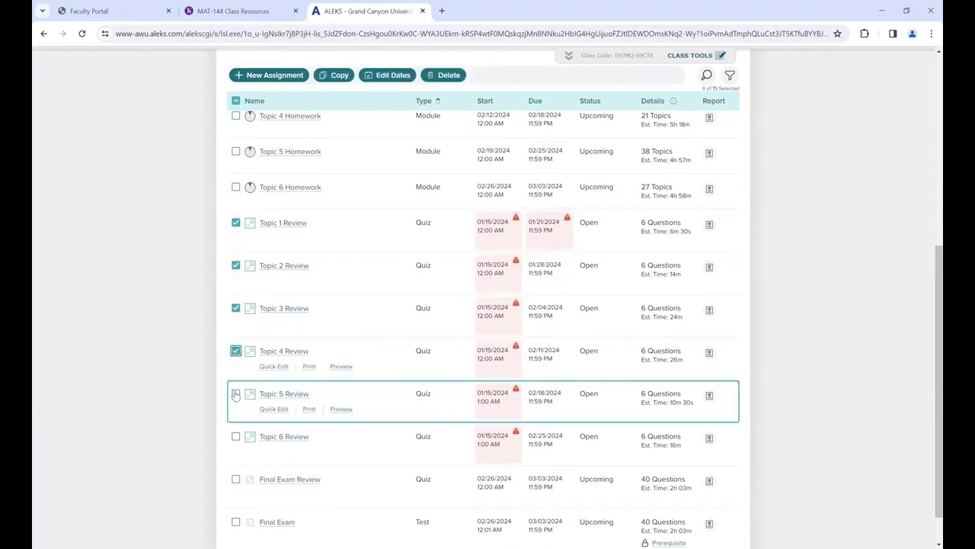
pyautogui.click(236, 436)
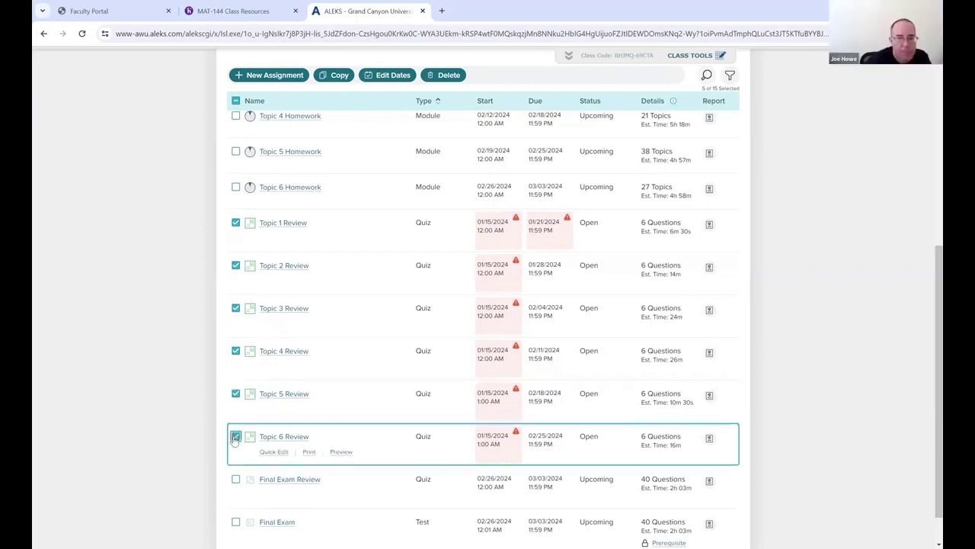
pyautogui.click(236, 480)
pyautogui.click(236, 523)
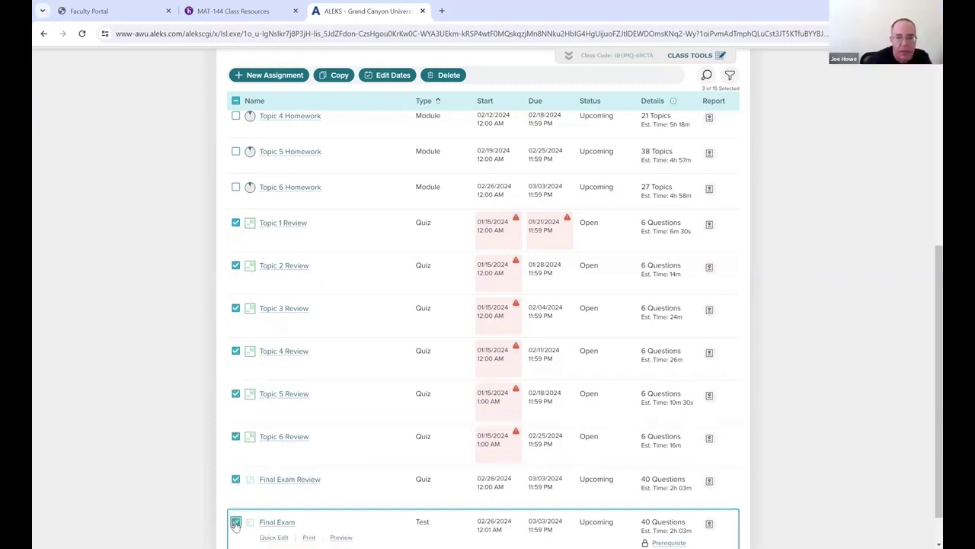
pyautogui.scroll(-1, 928, 439)
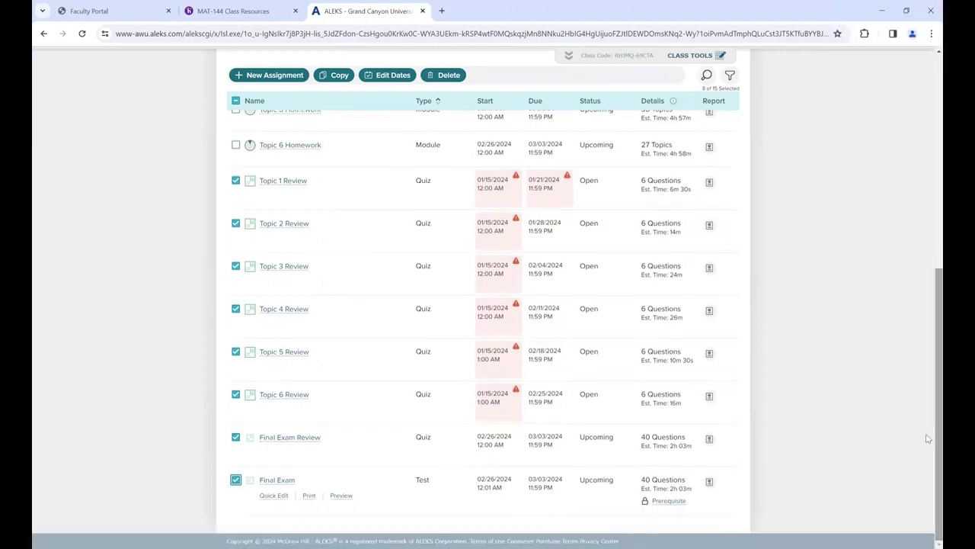
pyautogui.moveTo(928, 438); pyautogui.dragTo(928, 281)
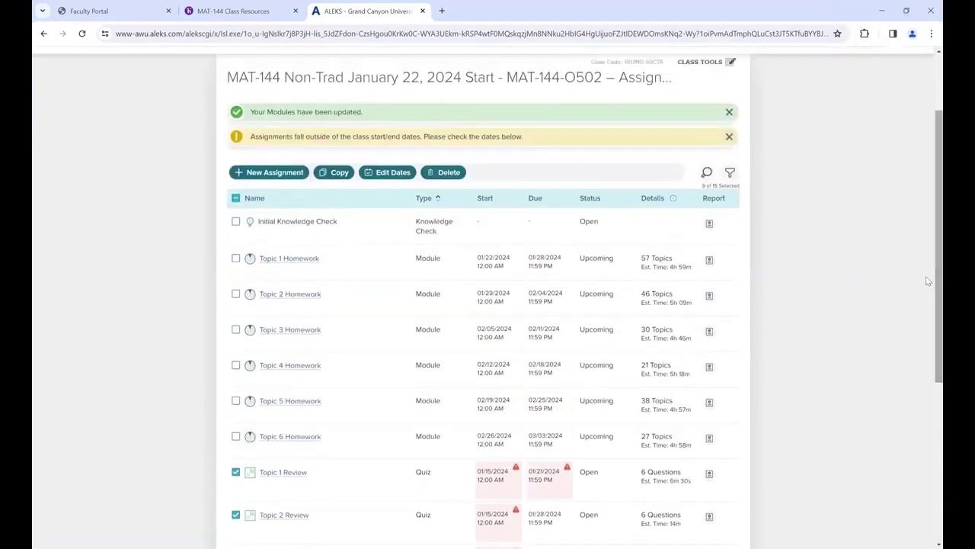
pyautogui.click(395, 172)
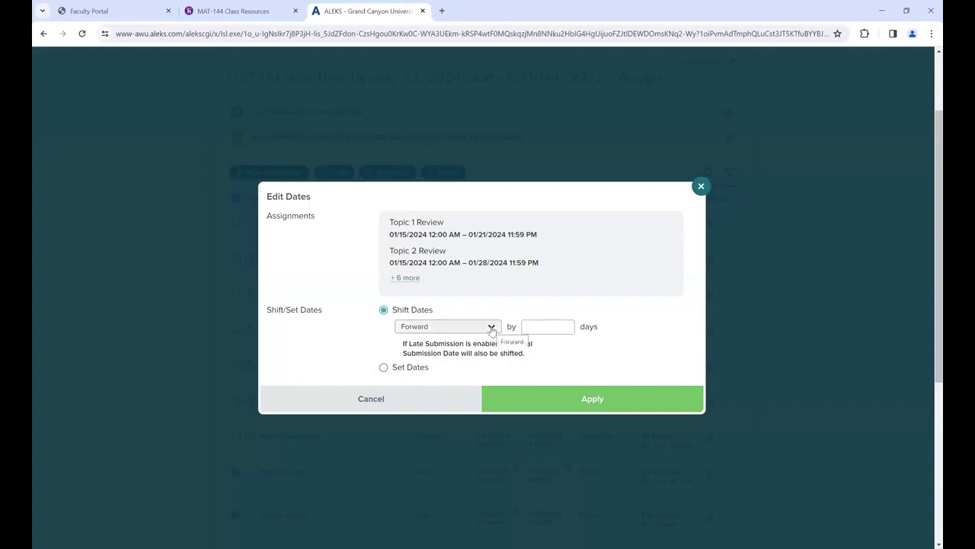
pyautogui.click(547, 326)
pyautogui.write('7')
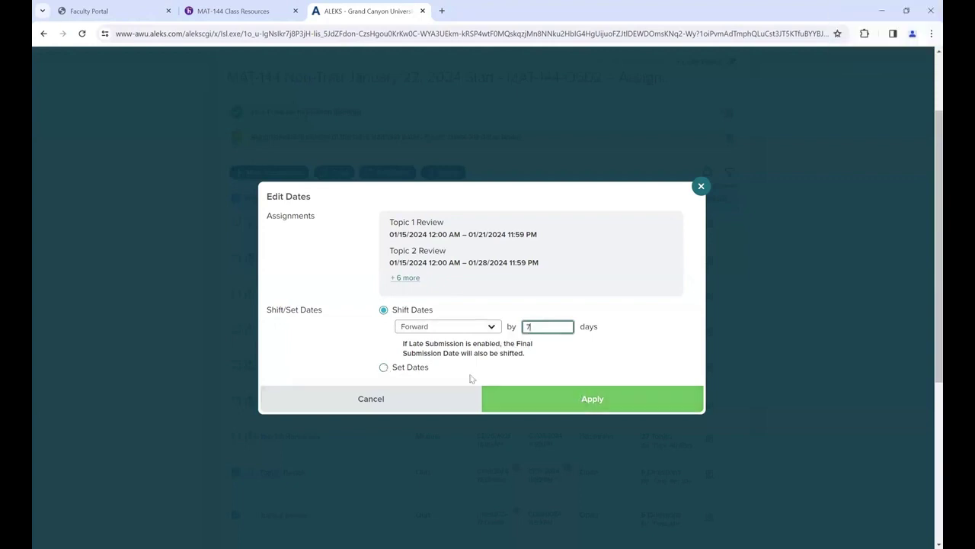
pyautogui.click(585, 399)
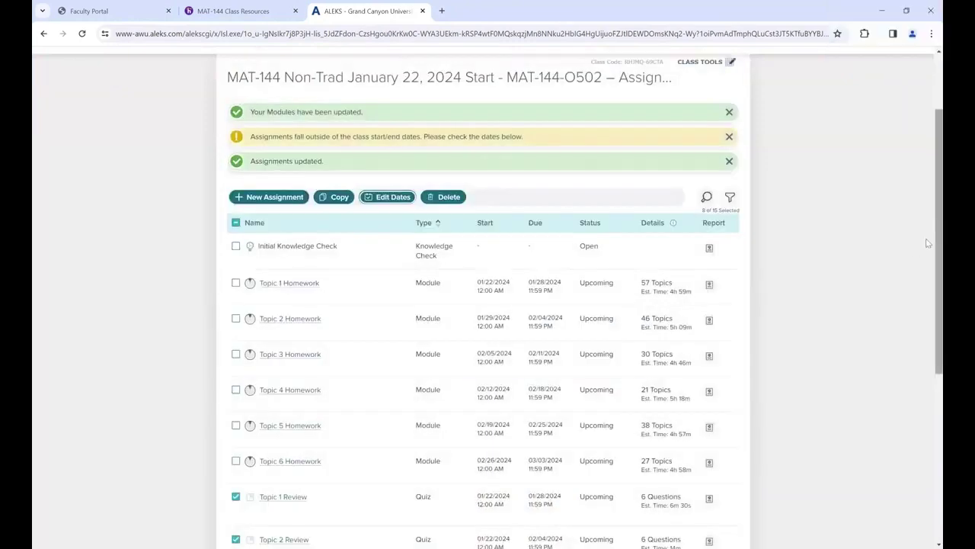
# Look over the assignment list, view the Topic 1 Homework module, and return to the list without saving
pyautogui.scroll(-1, 928, 288)
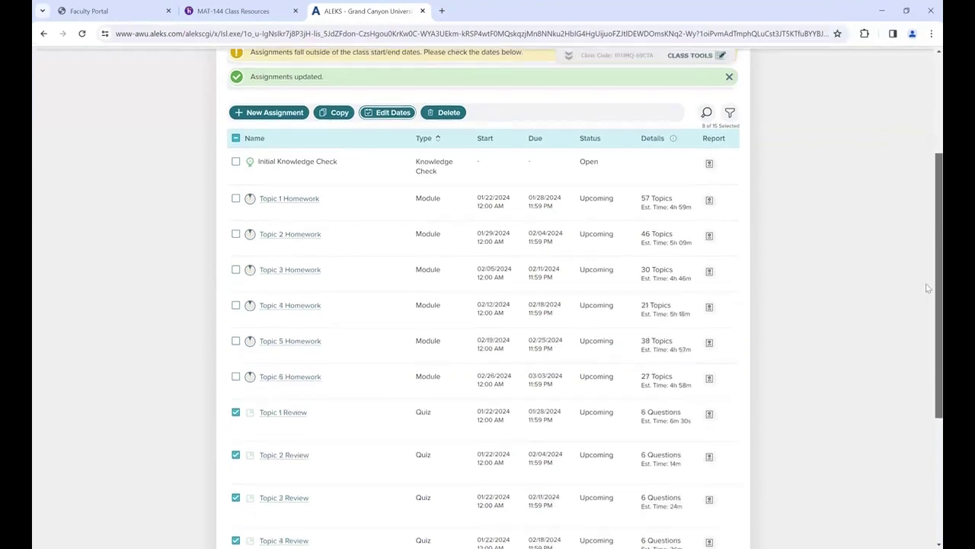
pyautogui.scroll(2, 928, 229)
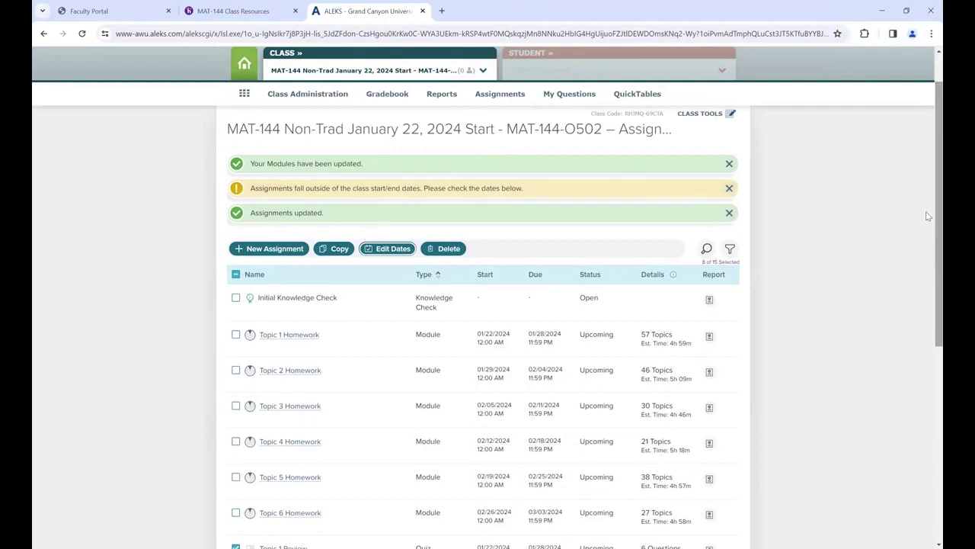
pyautogui.click(281, 337)
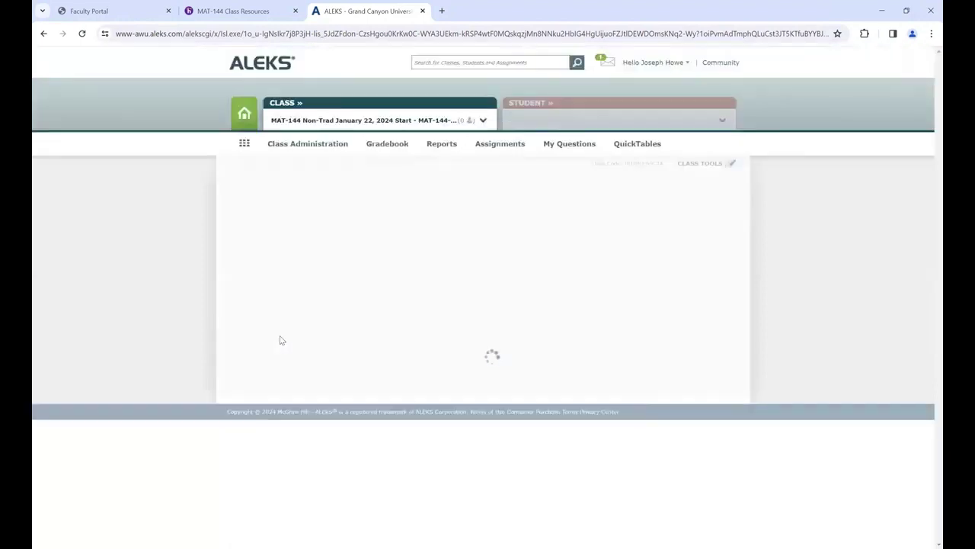
pyautogui.click(43, 34)
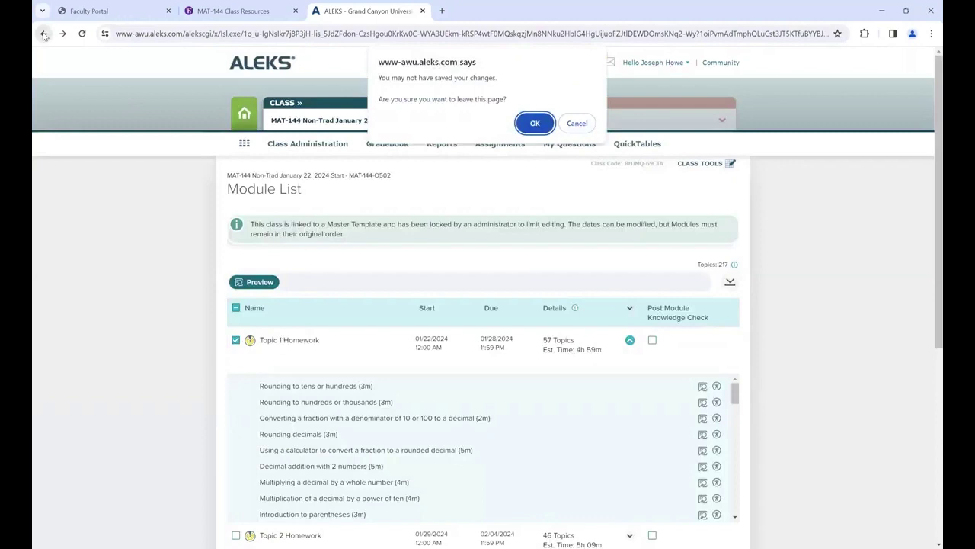
pyautogui.click(536, 124)
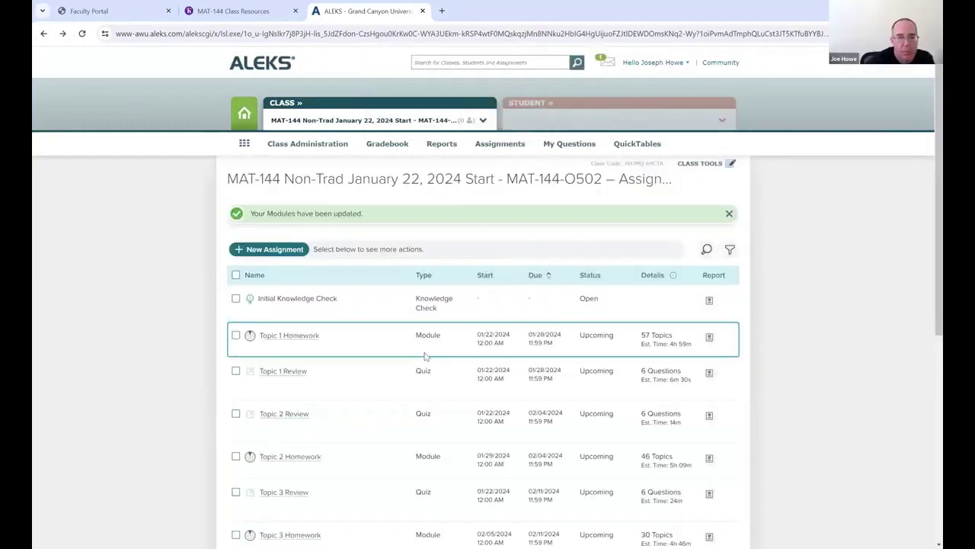
# Open the Topic 1 Review quiz and examine its dates, late submission penalty, time limit and assignment access settings
pyautogui.moveTo(347, 387)
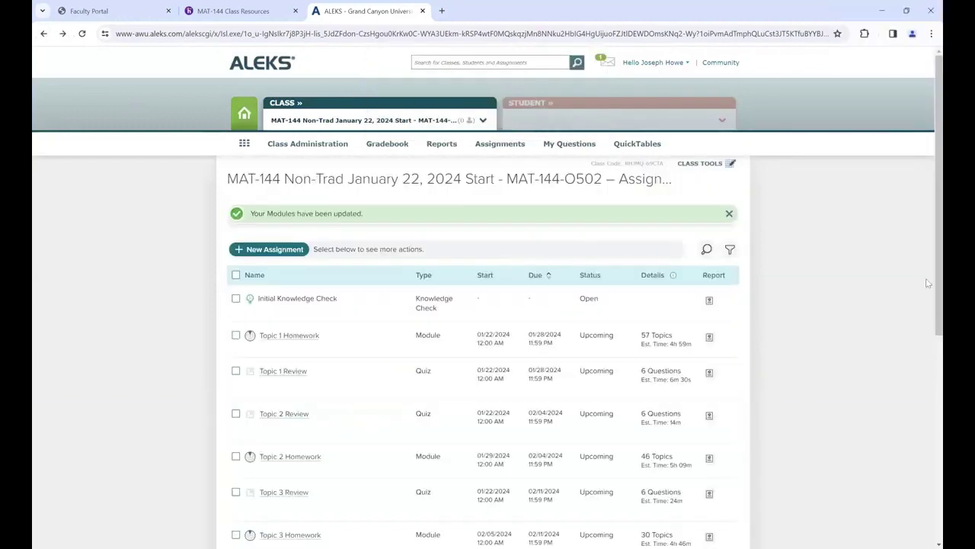
pyautogui.scroll(-2, 928, 274)
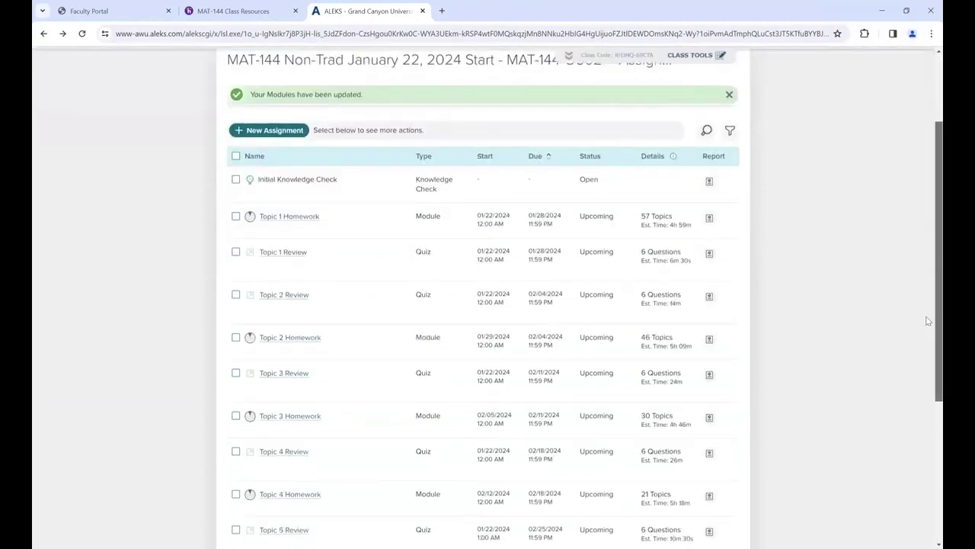
pyautogui.moveTo(431, 218)
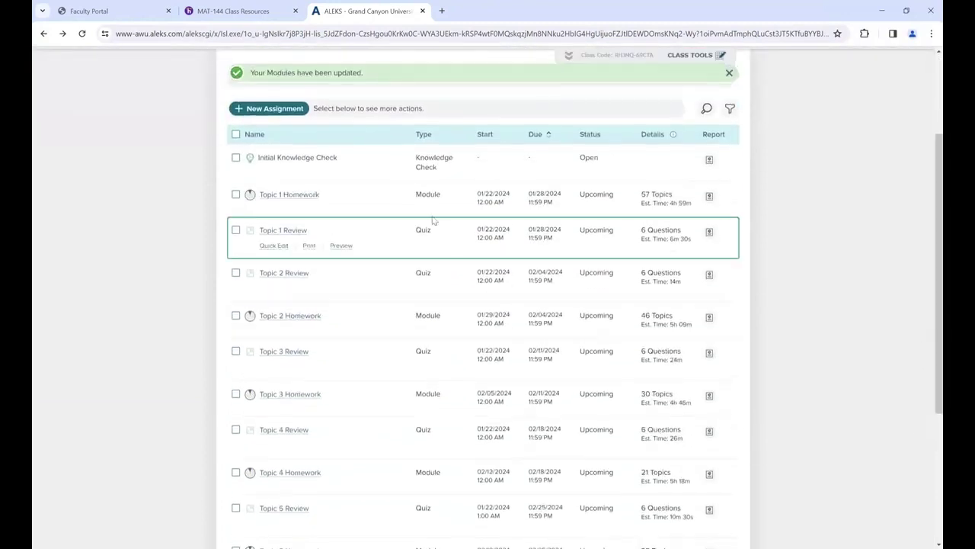
pyautogui.click(282, 230)
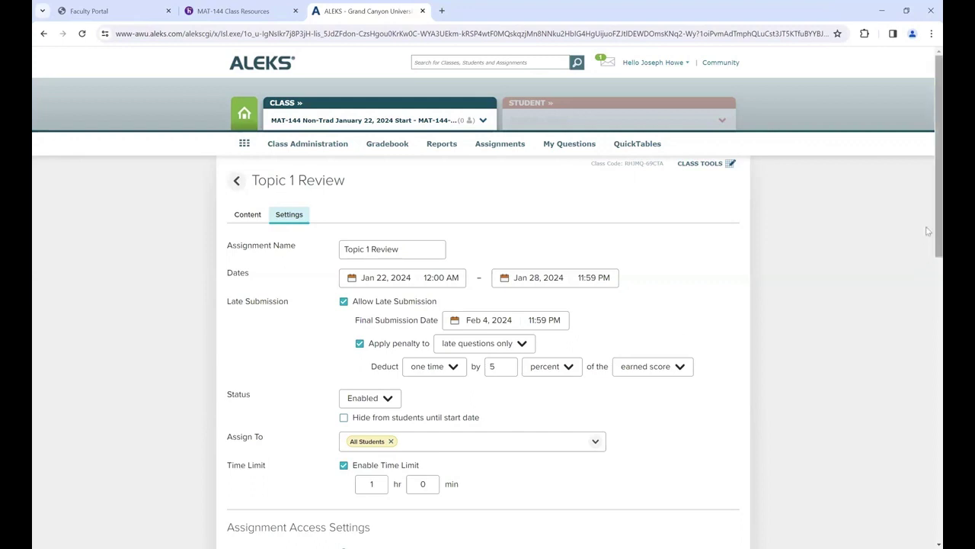
pyautogui.scroll(-1, 928, 231)
pyautogui.scroll(1, 928, 232)
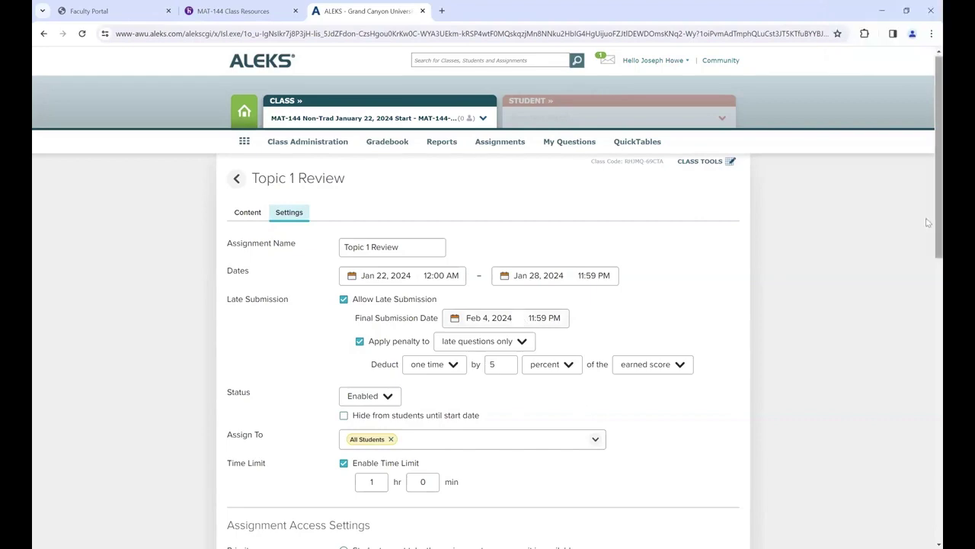
pyautogui.scroll(-4, 928, 222)
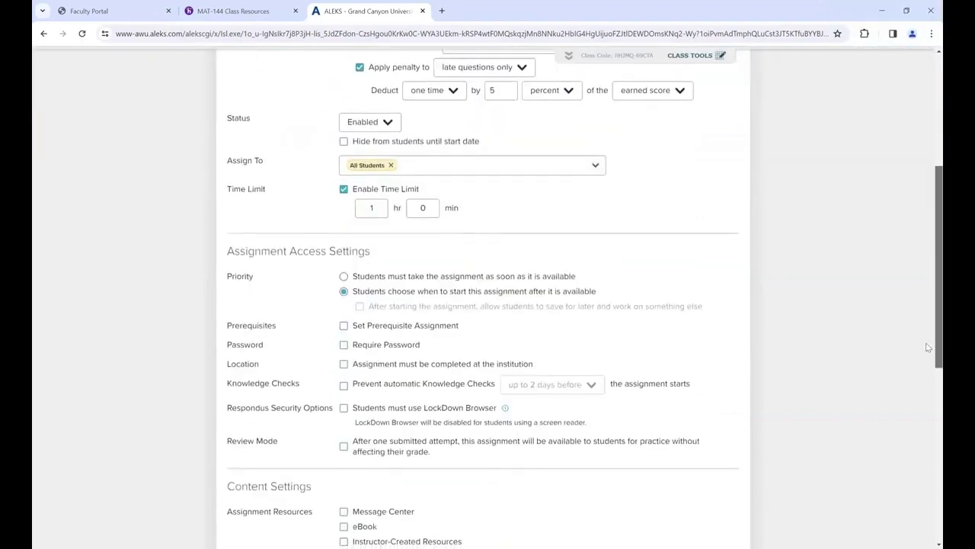
pyautogui.moveTo(929, 353); pyautogui.dragTo(928, 400)
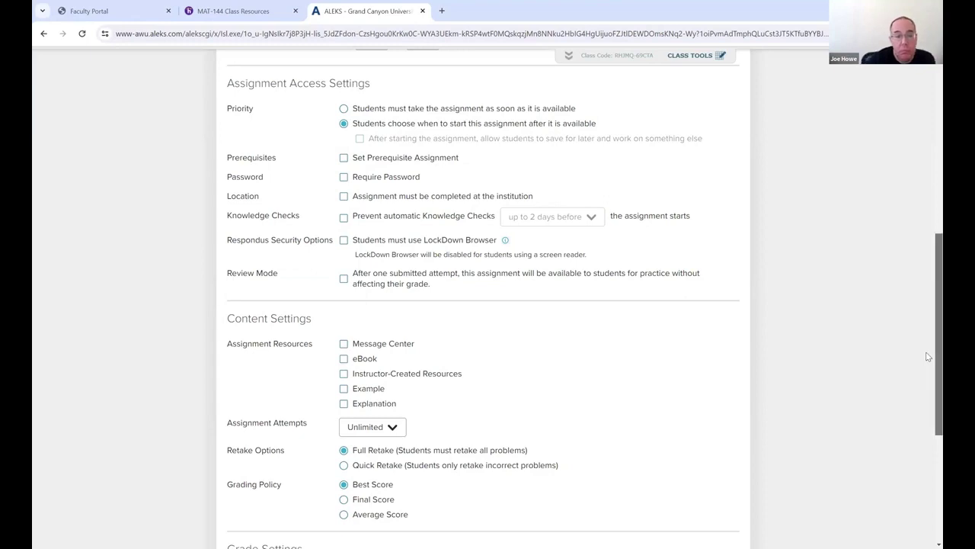
# Check the Topic 1 Review's content and grade settings, and save the assignment
pyautogui.scroll(-1, 928, 362)
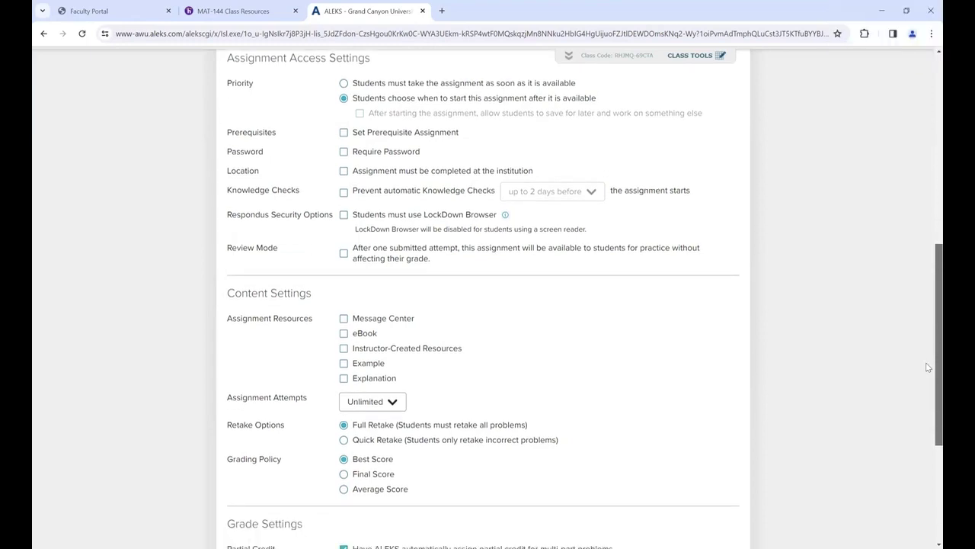
pyautogui.scroll(-1, 929, 368)
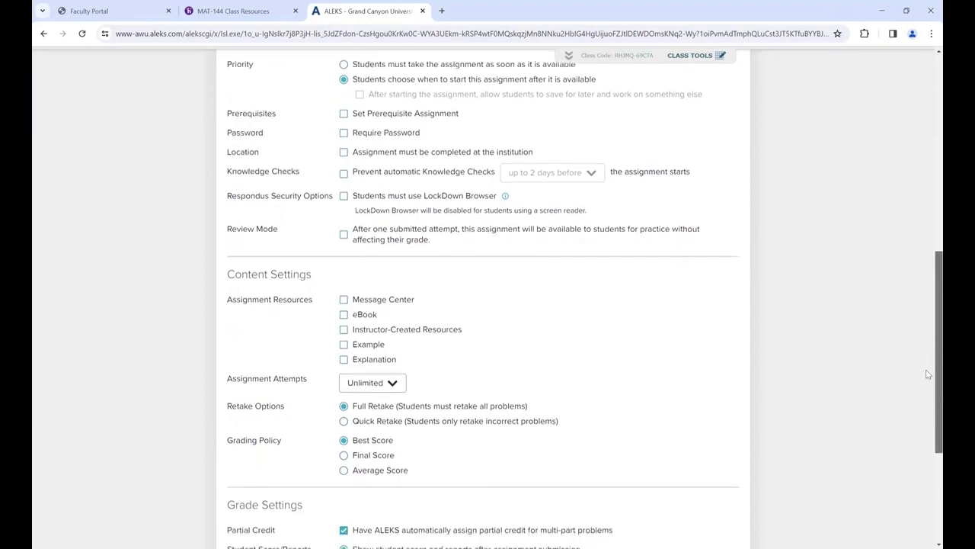
pyautogui.scroll(-2, 928, 381)
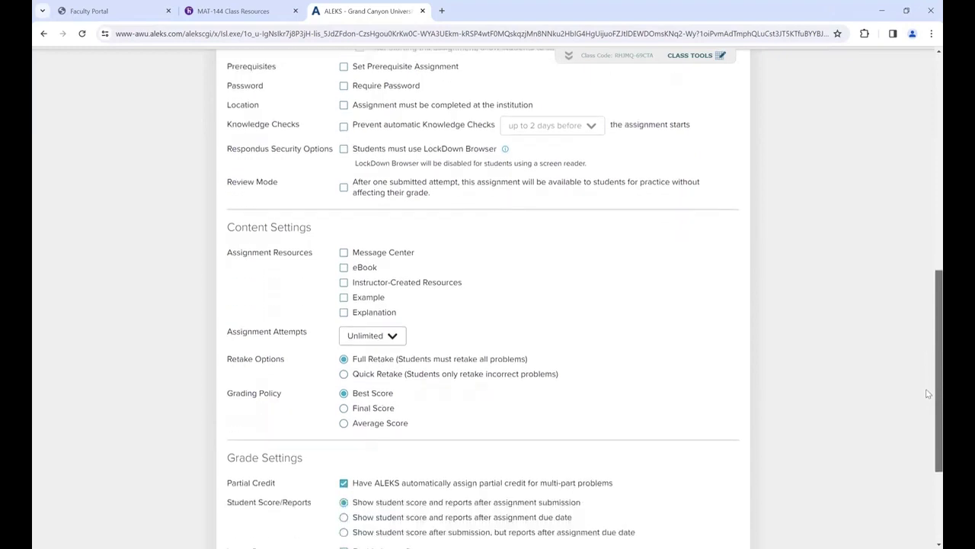
pyautogui.scroll(-2, 928, 404)
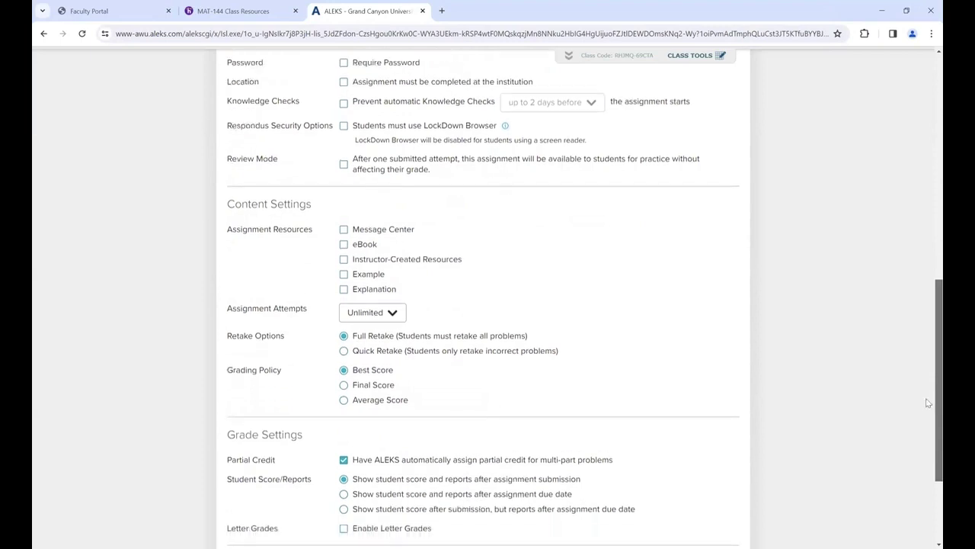
pyautogui.scroll(-2, 928, 430)
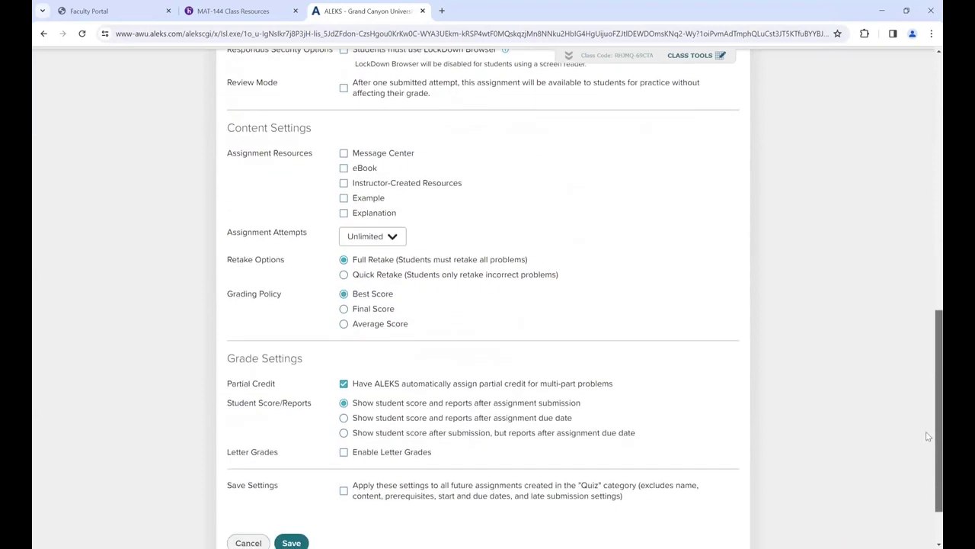
pyautogui.scroll(-2, 929, 446)
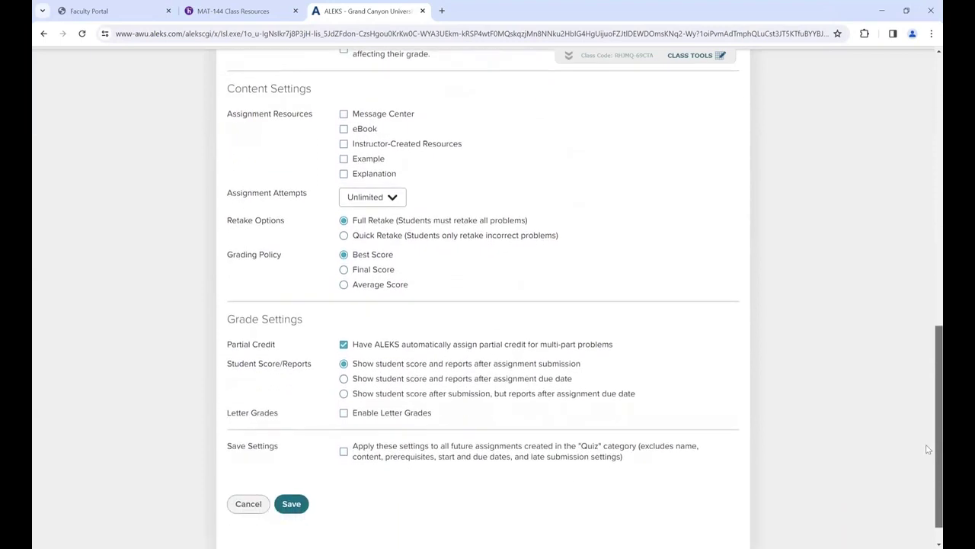
pyautogui.scroll(-1, 928, 453)
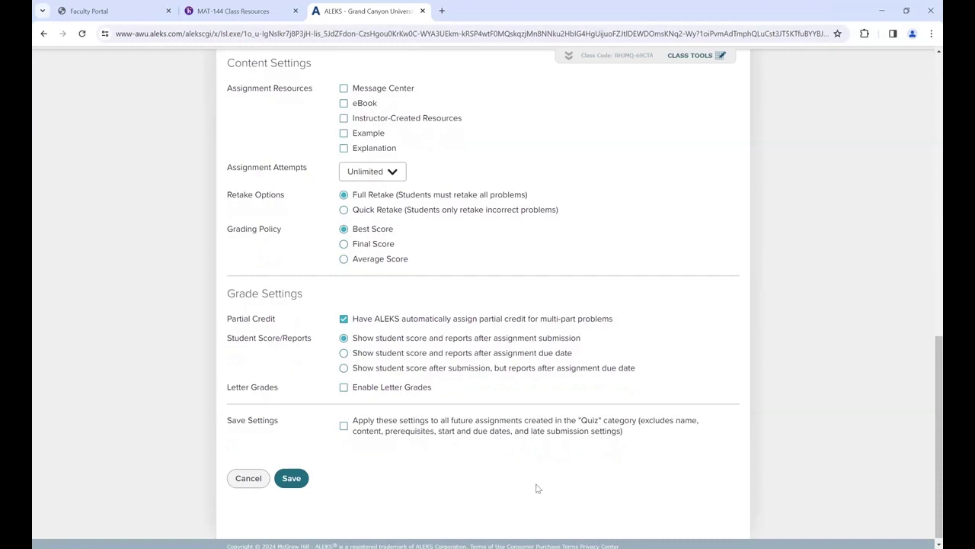
pyautogui.click(292, 478)
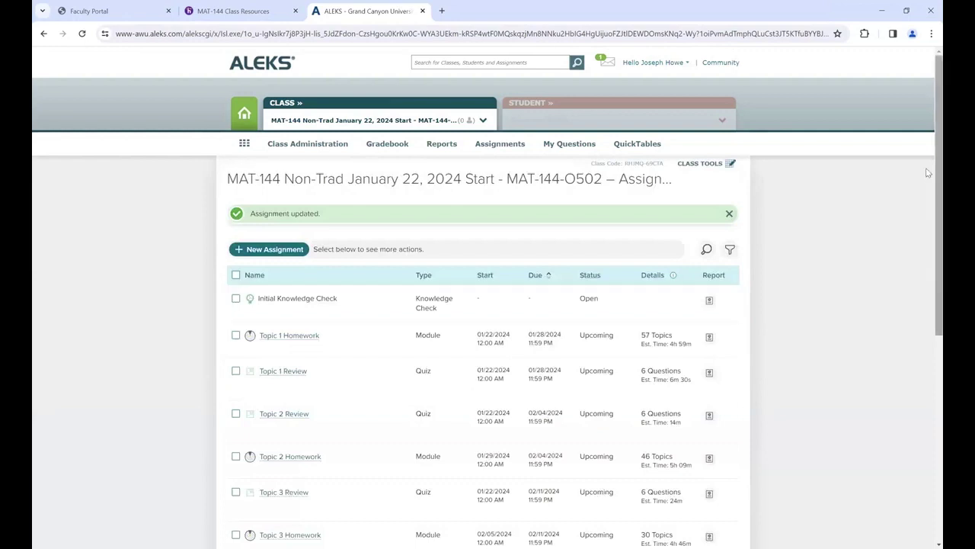
pyautogui.scroll(-3, 929, 198)
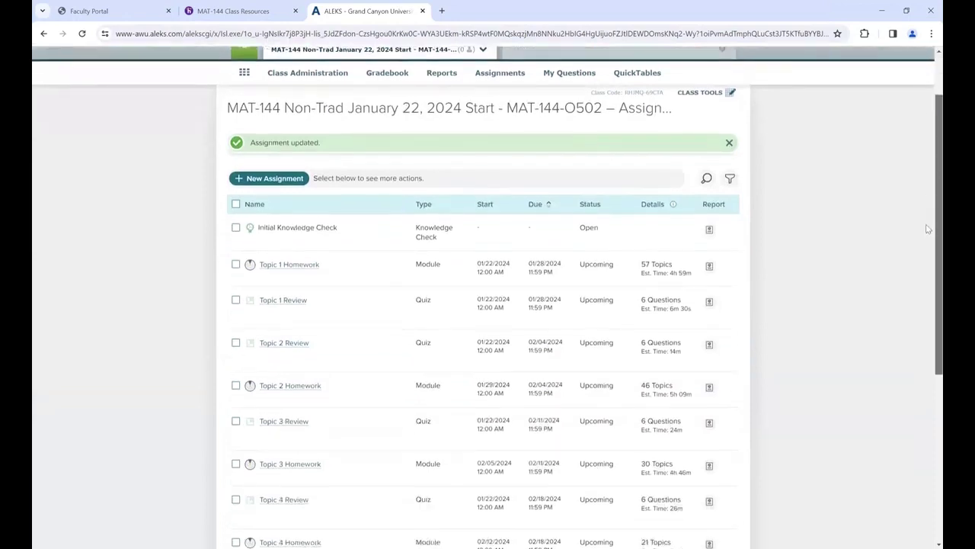
# Open the Final Exam Review quiz and allow late submission with a penalty applied to late questions only
pyautogui.scroll(-1, 927, 239)
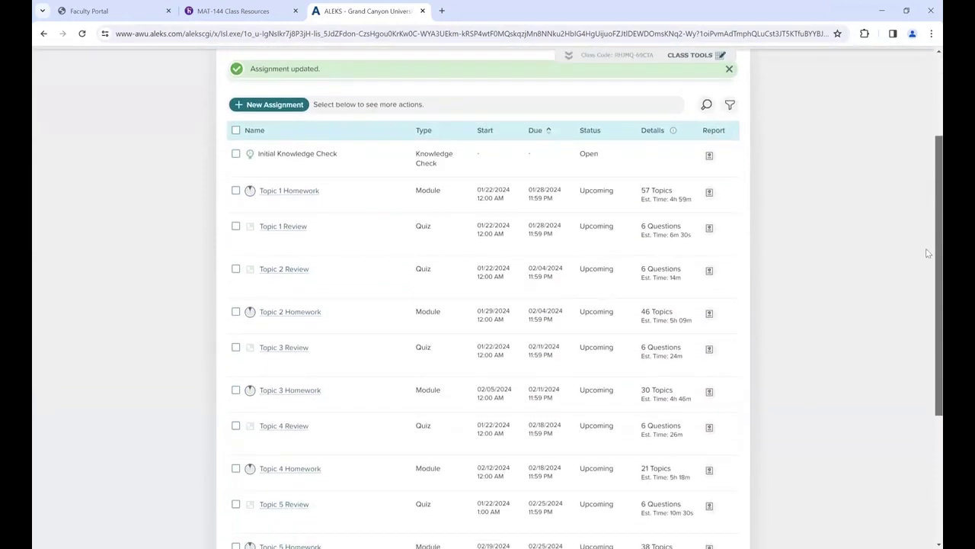
pyautogui.scroll(-5, 925, 263)
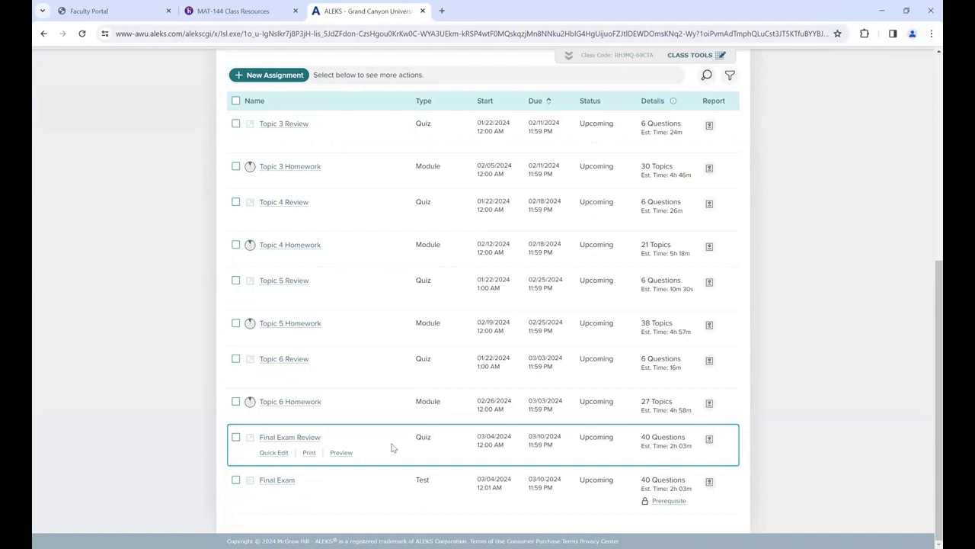
pyautogui.click(294, 440)
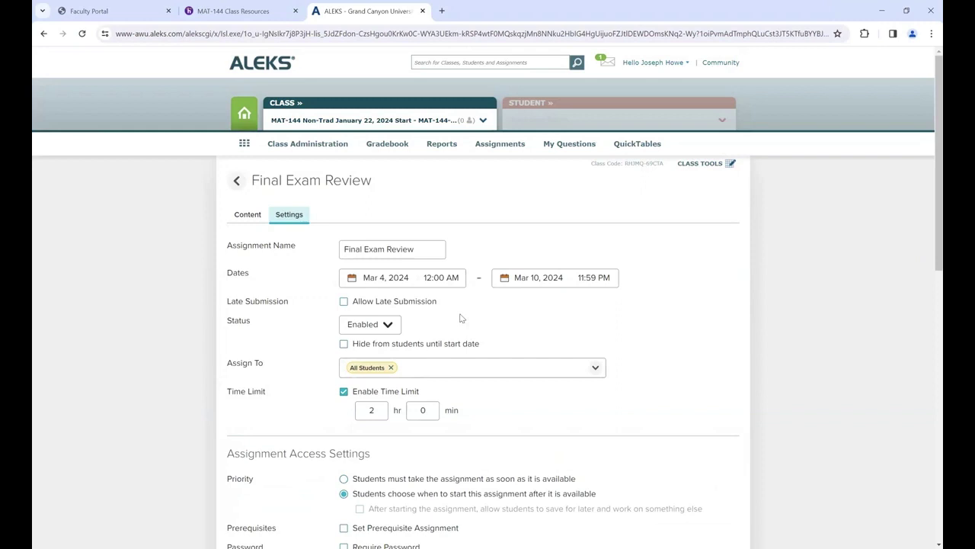
pyautogui.click(344, 301)
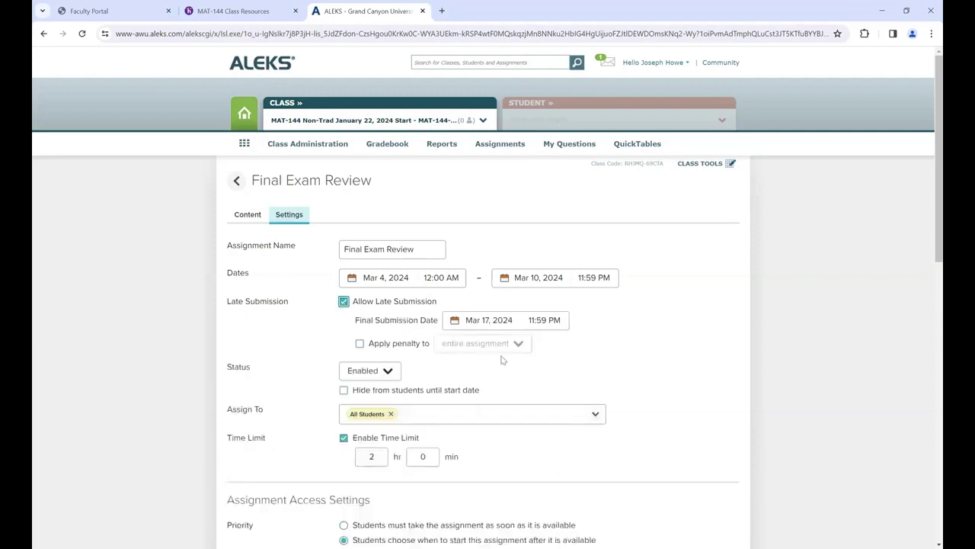
pyautogui.click(359, 344)
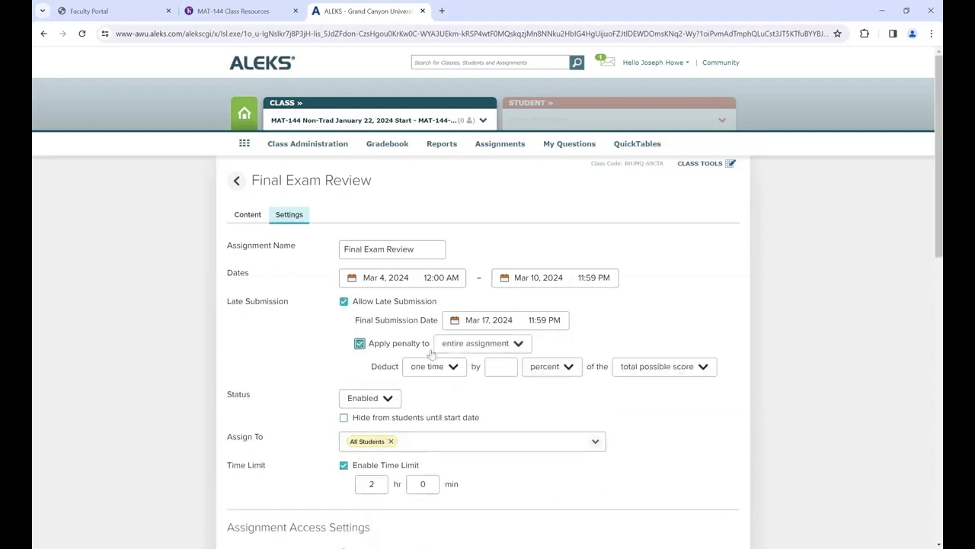
pyautogui.click(521, 344)
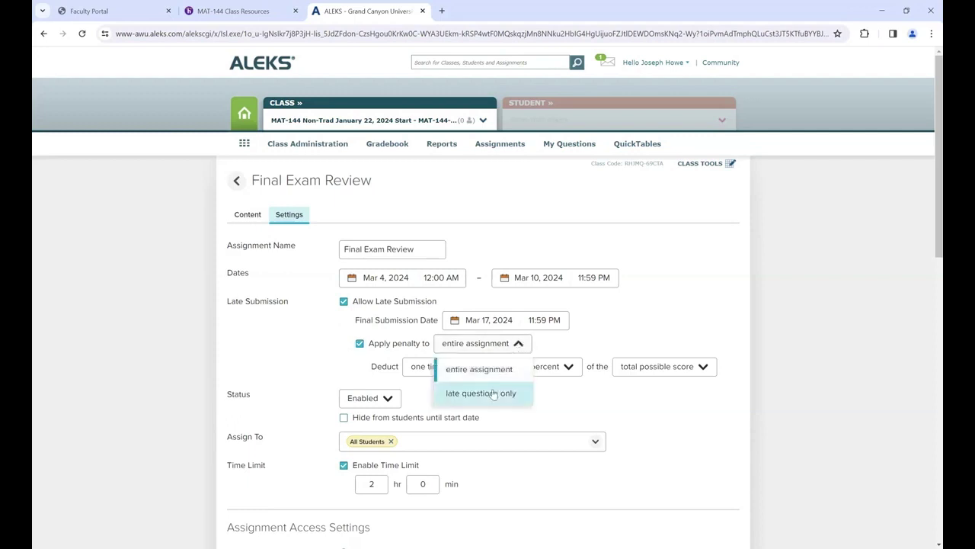
pyautogui.click(500, 391)
# Set the Final Exam Review's late penalty to 5 percent of the earned score and save the assignment
pyautogui.click(503, 366)
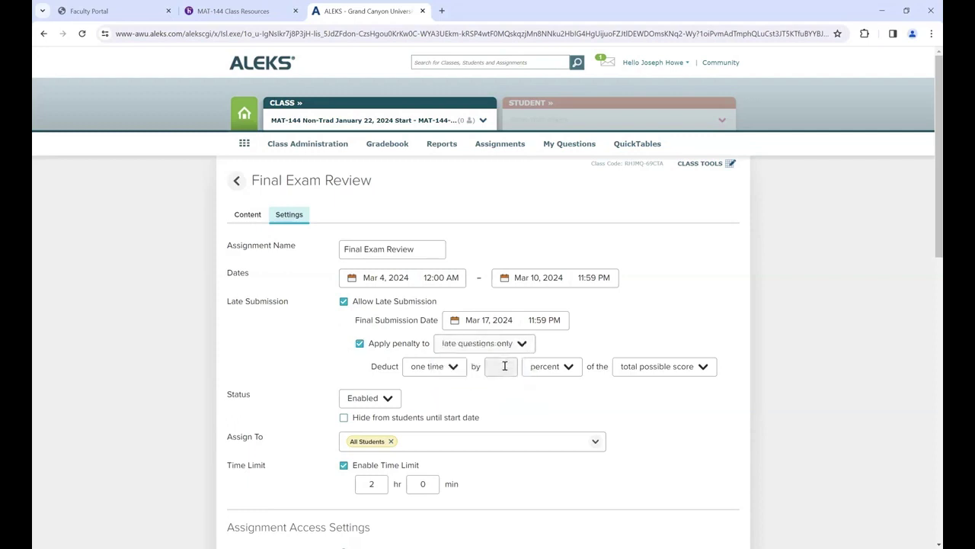
pyautogui.write('5')
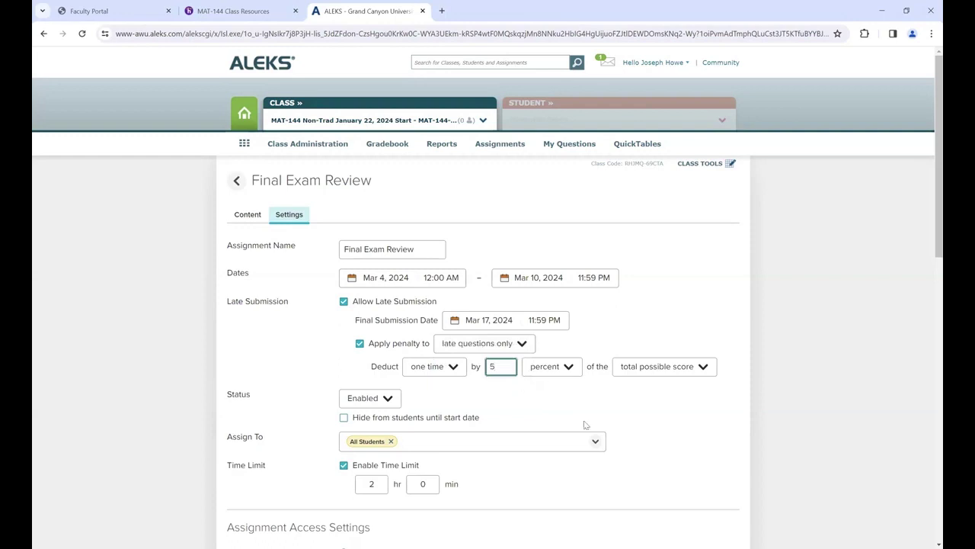
pyautogui.click(705, 372)
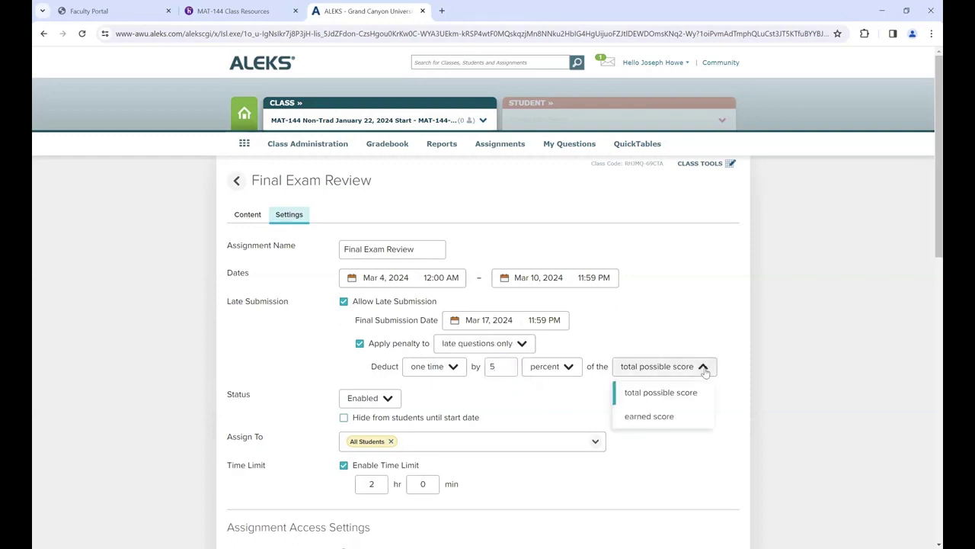
pyautogui.click(668, 419)
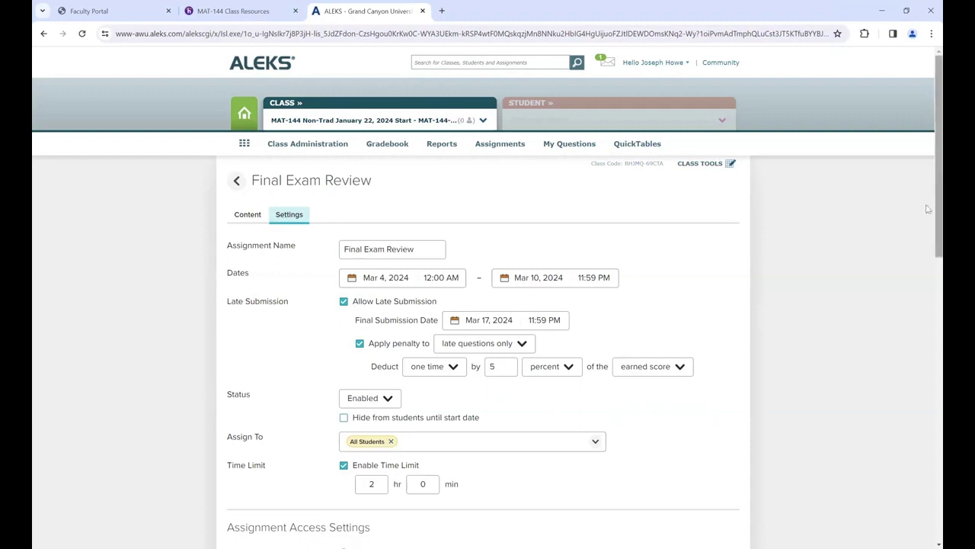
pyautogui.scroll(-5, 929, 229)
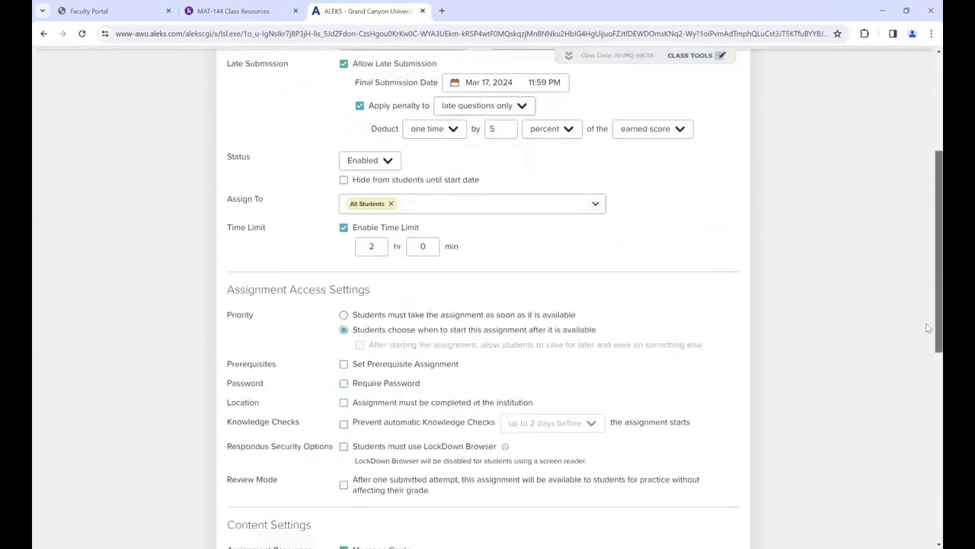
pyautogui.moveTo(928, 327); pyautogui.dragTo(928, 503)
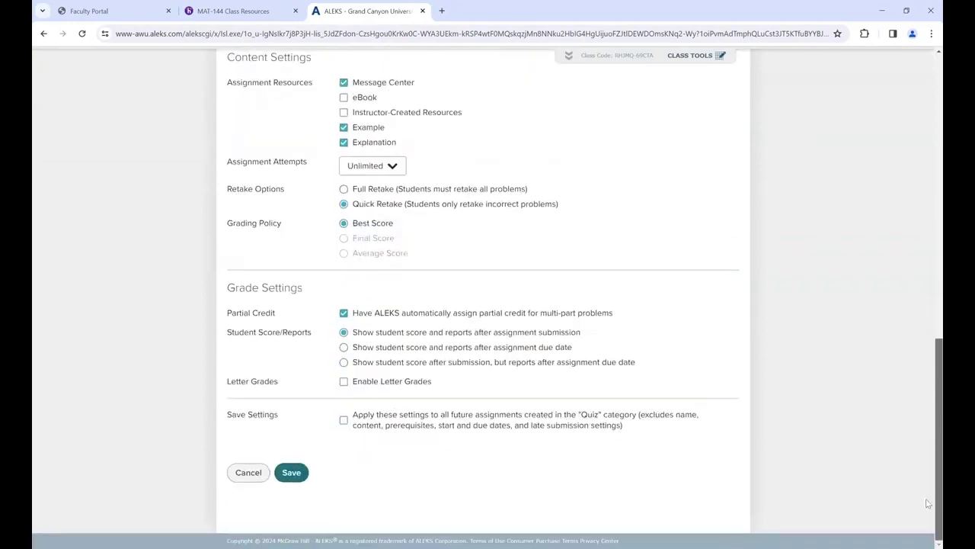
pyautogui.click(291, 472)
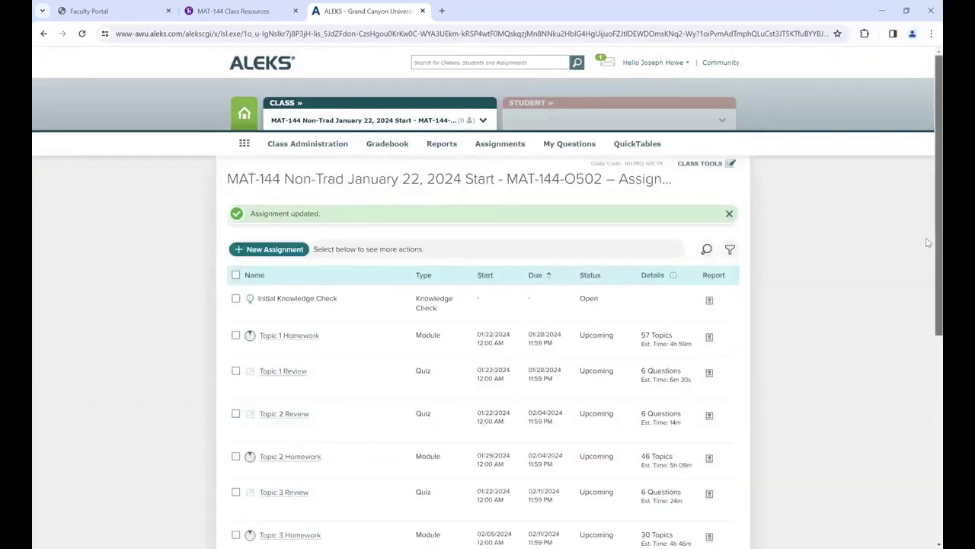
# Open the Final Exam test and allow late submission with a penalty applied to the entire assignment
pyautogui.moveTo(930, 241); pyautogui.dragTo(925, 487)
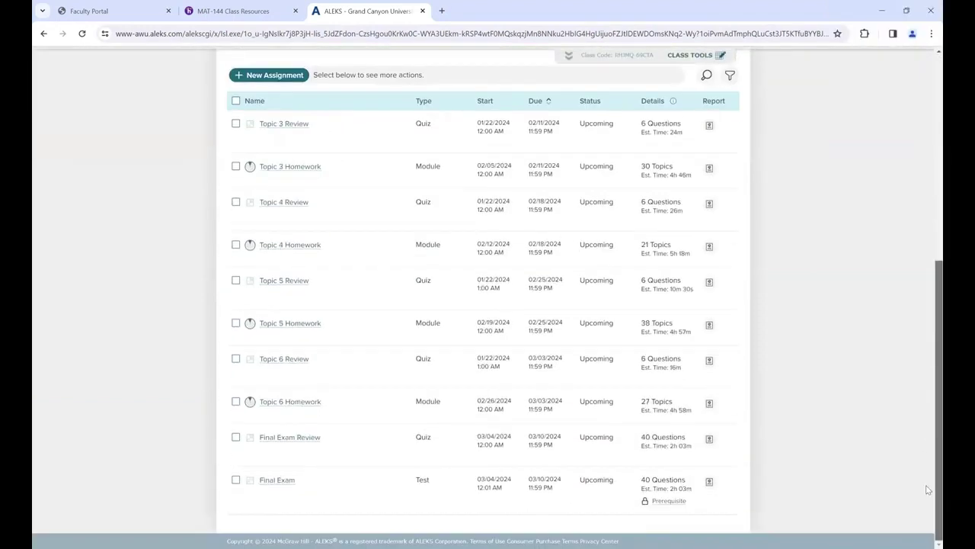
pyautogui.click(277, 480)
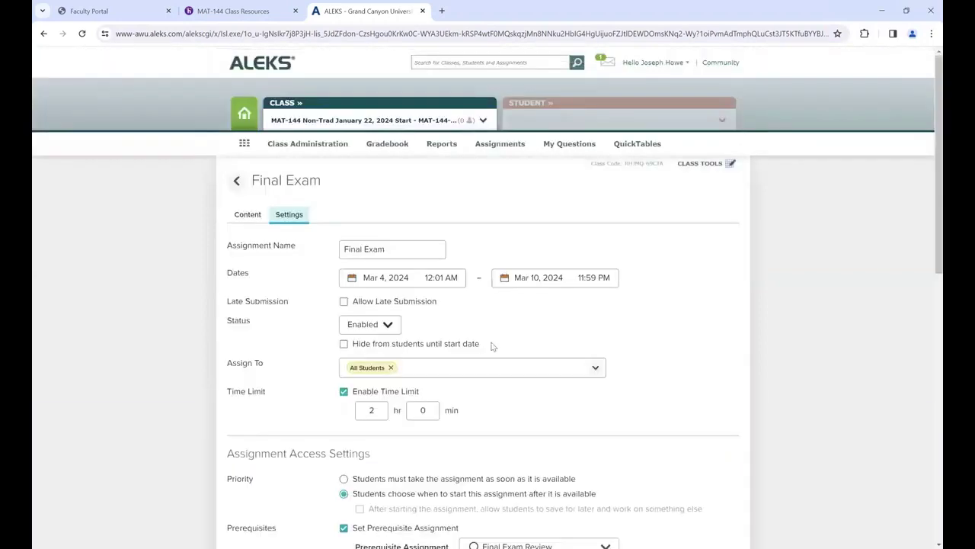
pyautogui.click(343, 302)
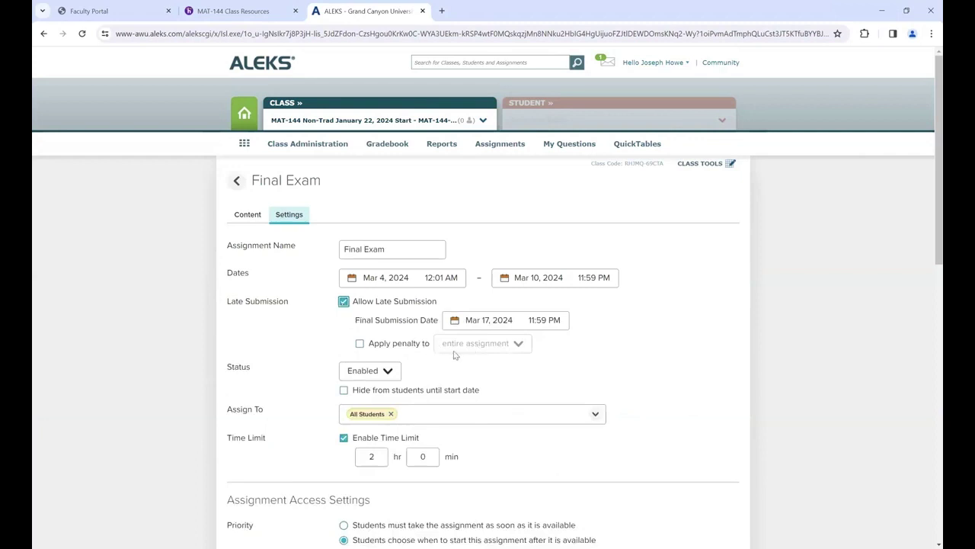
pyautogui.click(360, 344)
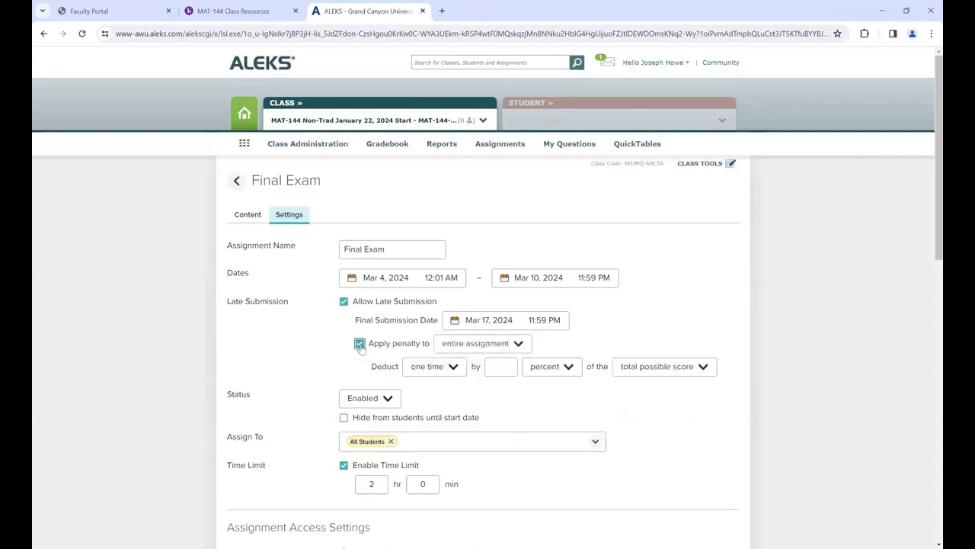
pyautogui.click(520, 345)
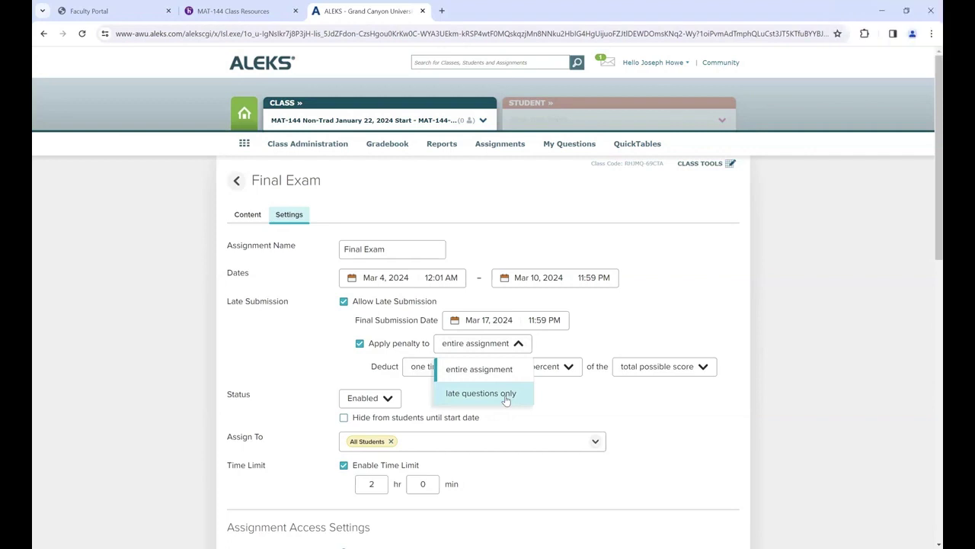
pyautogui.click(622, 318)
# Set the Final Exam's late penalty to 5 percent of the earned score and save the assignment
pyautogui.click(505, 366)
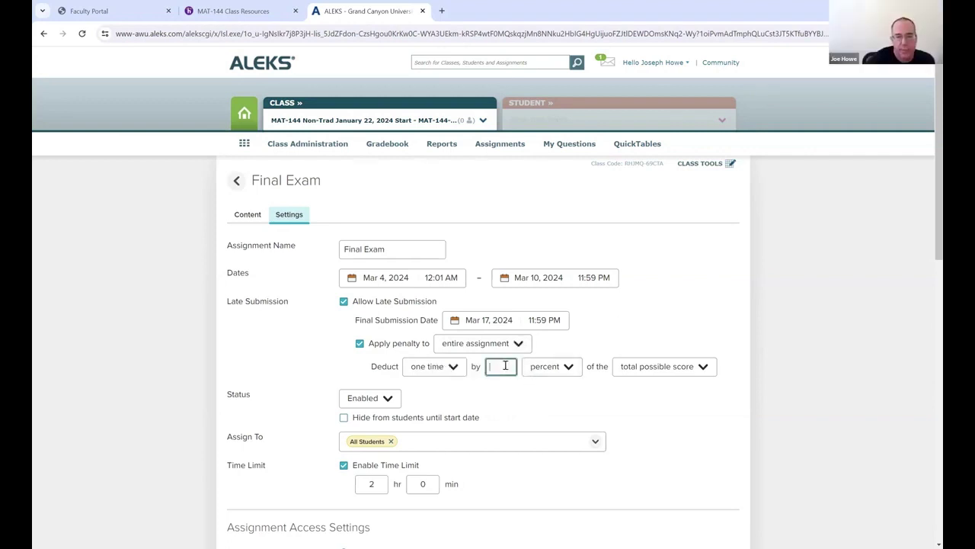
pyautogui.write('5')
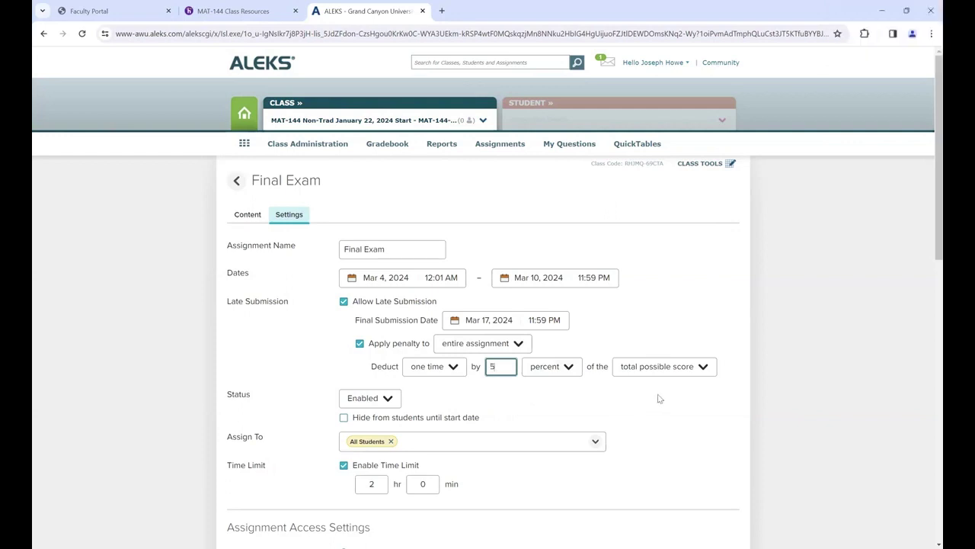
pyautogui.click(705, 368)
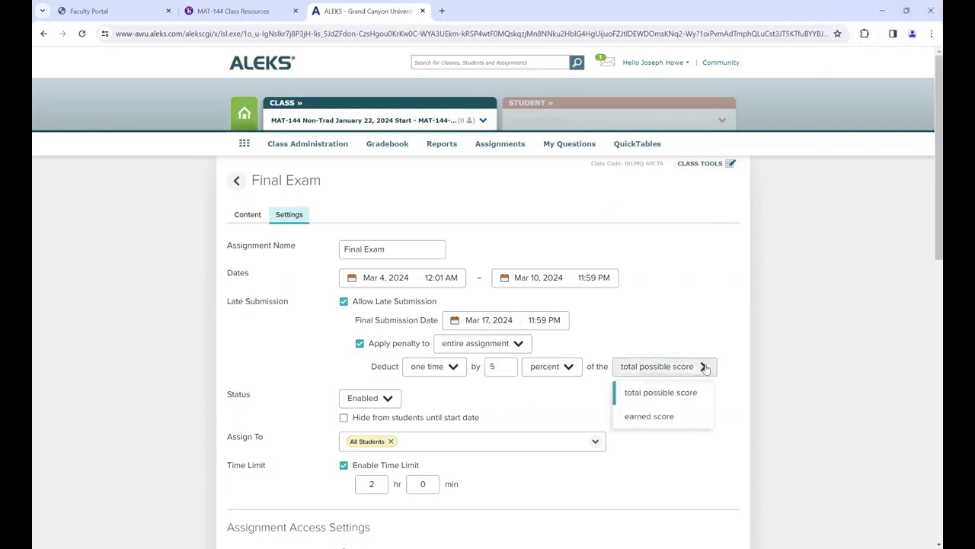
pyautogui.click(668, 418)
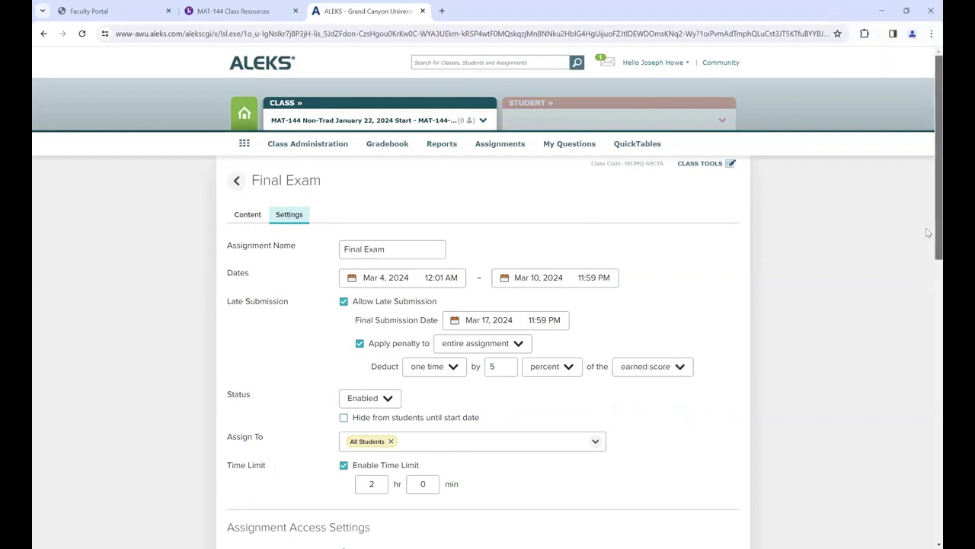
pyautogui.scroll(-2, 928, 259)
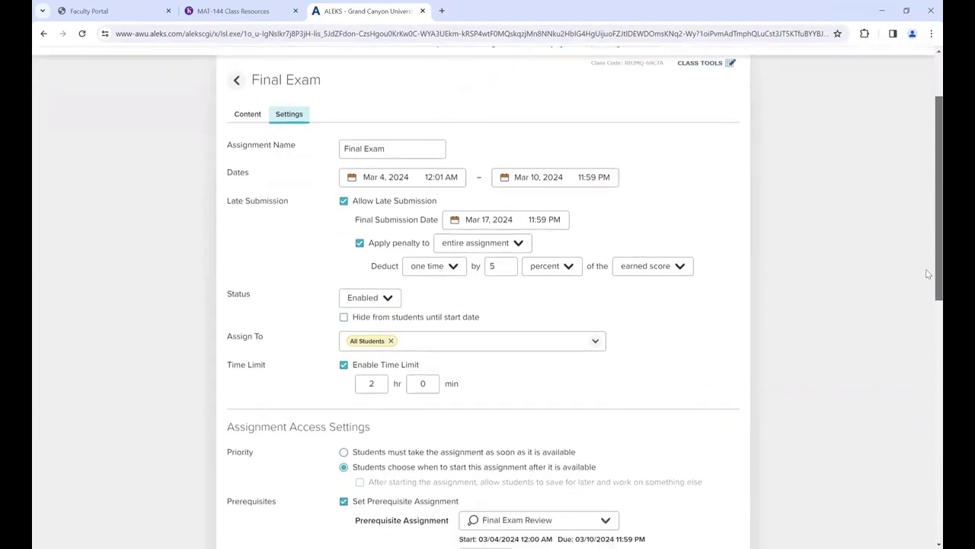
pyautogui.scroll(-3, 927, 305)
pyautogui.scroll(-10, 926, 381)
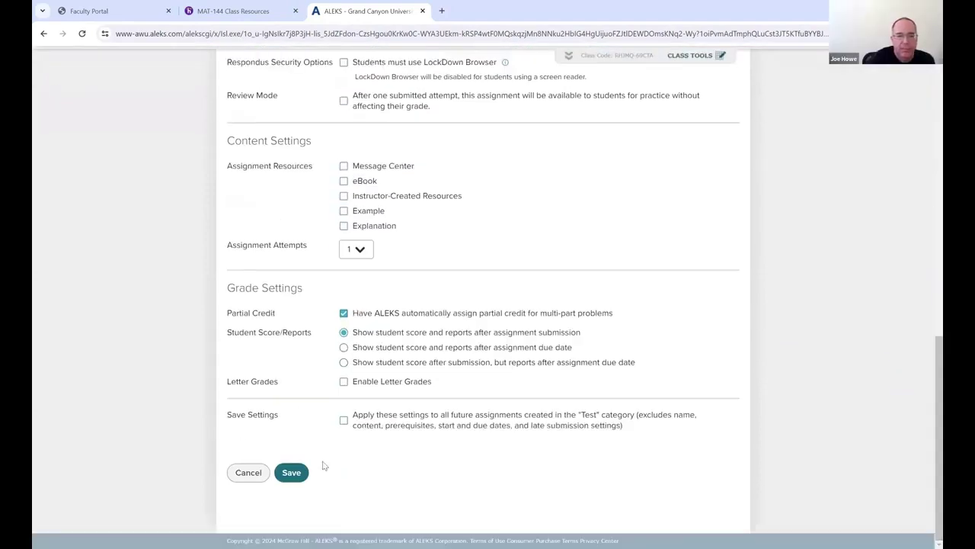
pyautogui.click(291, 473)
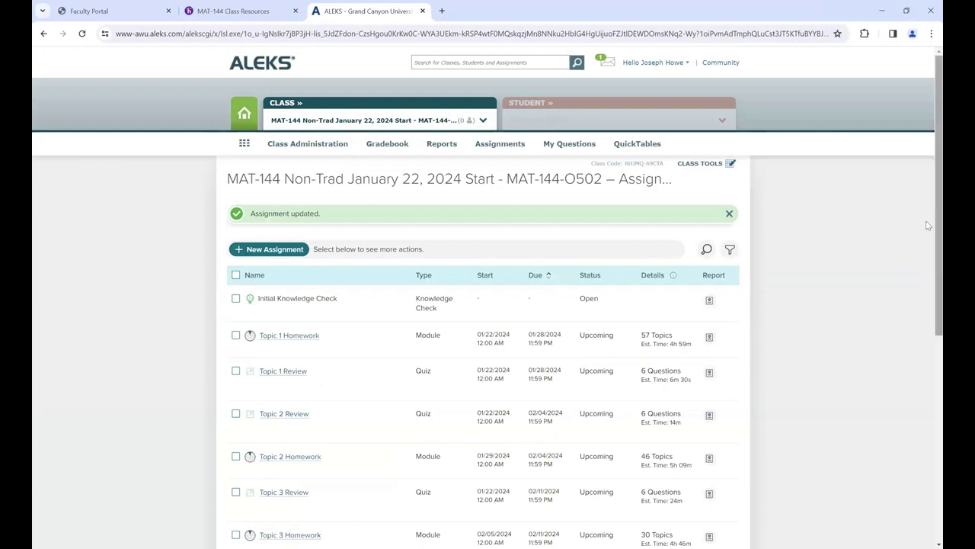
# Sort the assignment list by type to group the homework modules and review quizzes
pyautogui.click(421, 279)
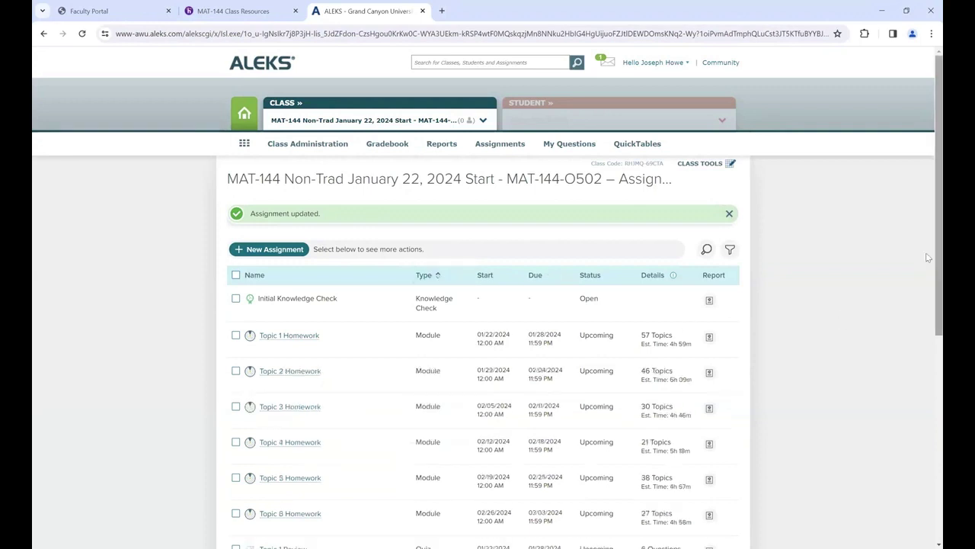
pyautogui.moveTo(928, 267); pyautogui.dragTo(928, 340)
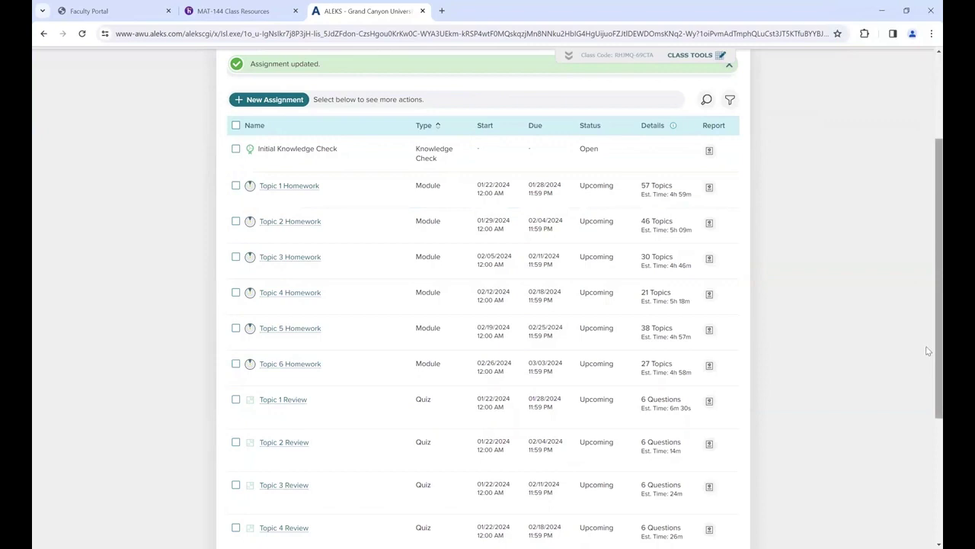
pyautogui.scroll(-2, 928, 350)
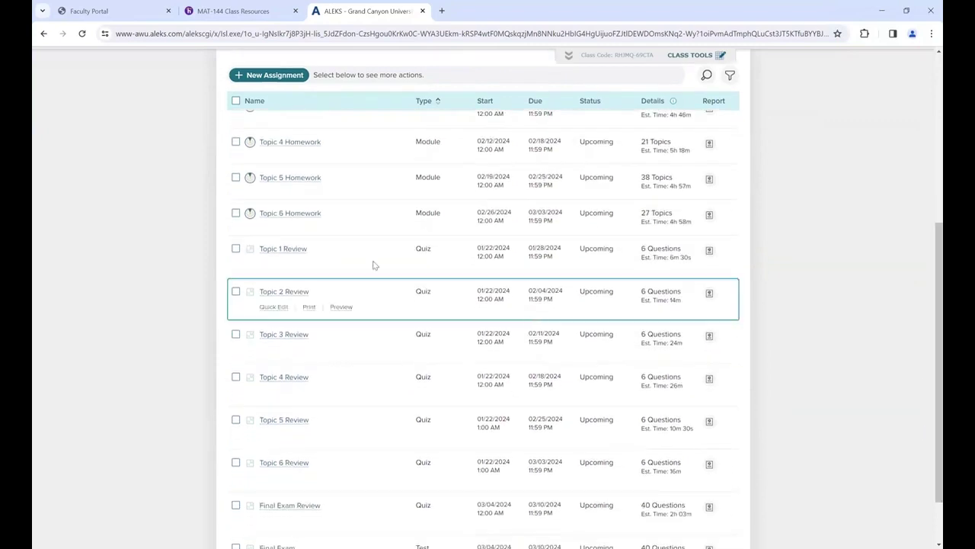
# Select the Topic 1 through Topic 6 Reviews, the Final Exam Review and the Final Exam in the assignment list
pyautogui.click(236, 249)
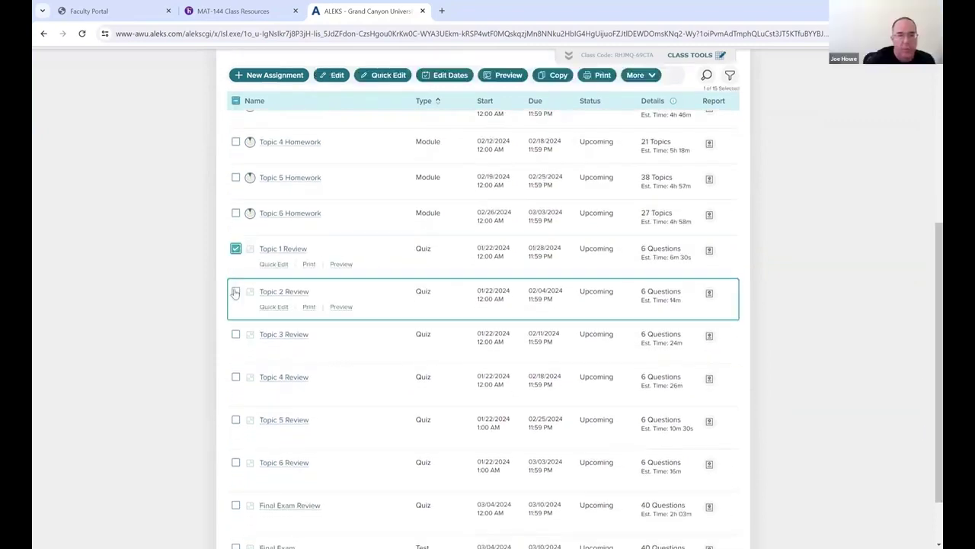
pyautogui.click(236, 292)
pyautogui.click(235, 335)
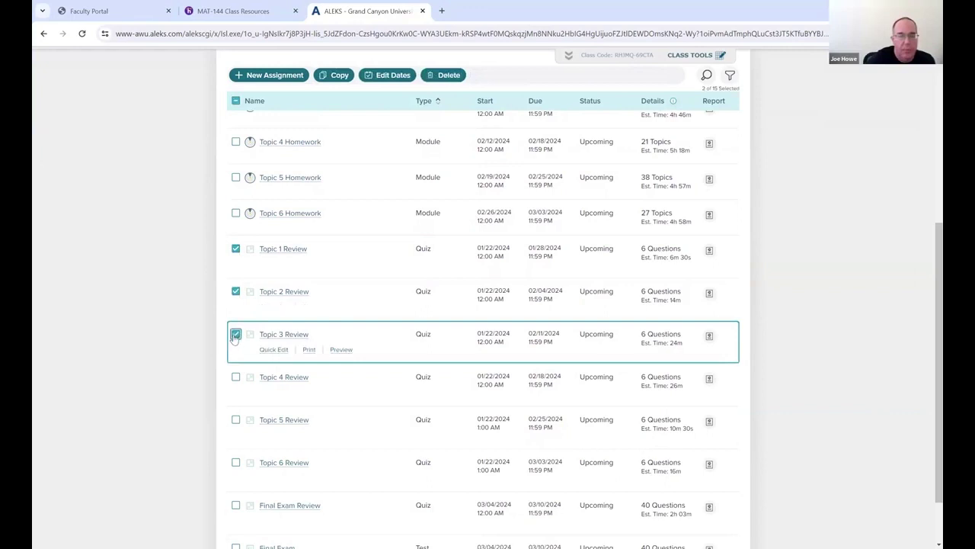
pyautogui.click(235, 377)
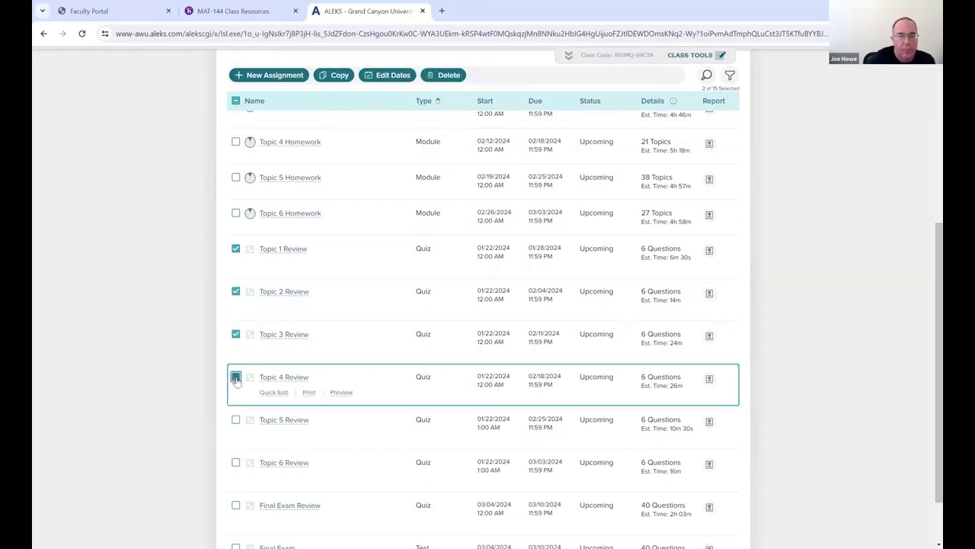
pyautogui.click(235, 421)
pyautogui.click(236, 463)
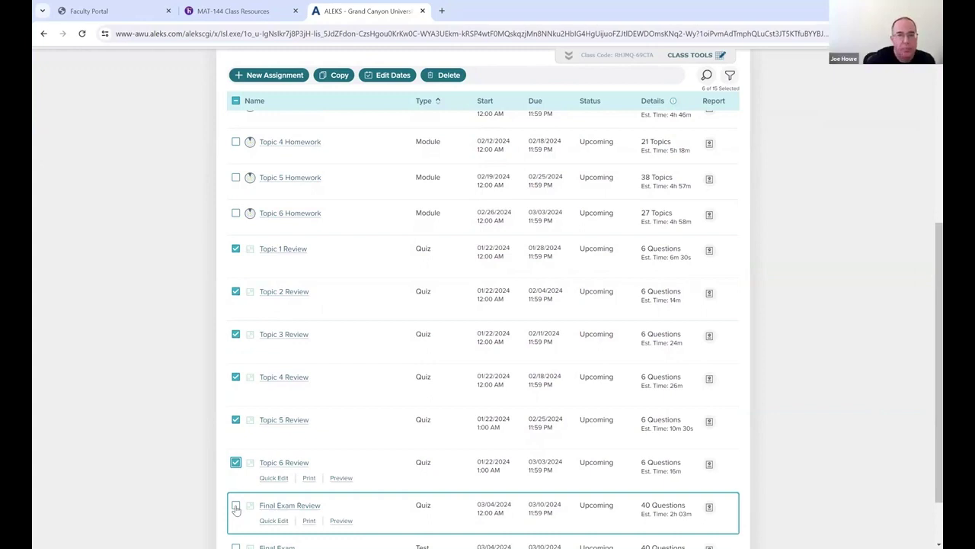
pyautogui.click(236, 507)
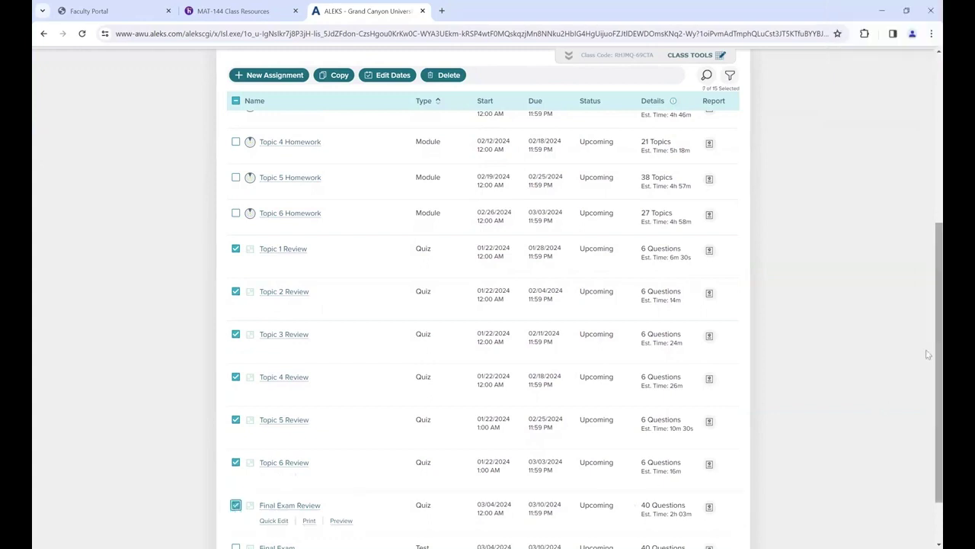
pyautogui.scroll(-2, 536, 413)
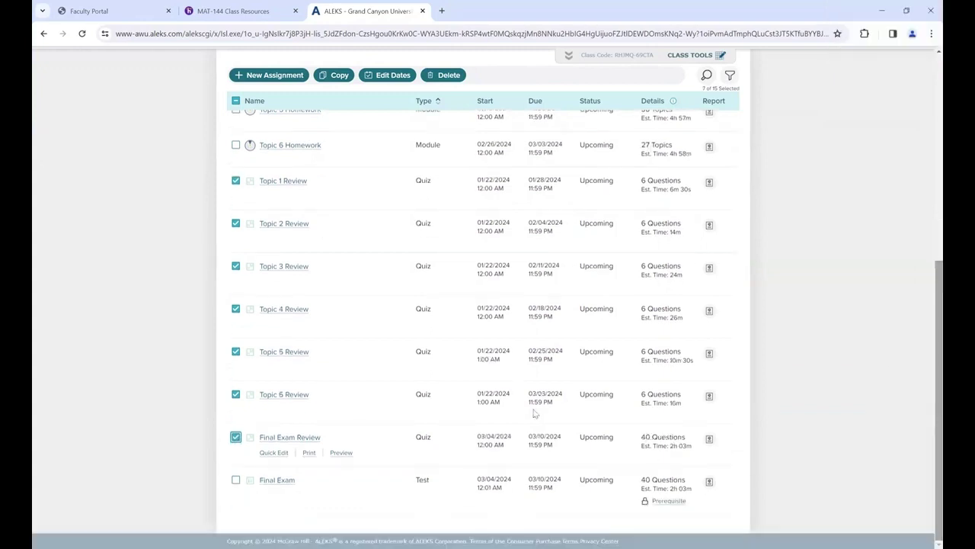
pyautogui.click(236, 479)
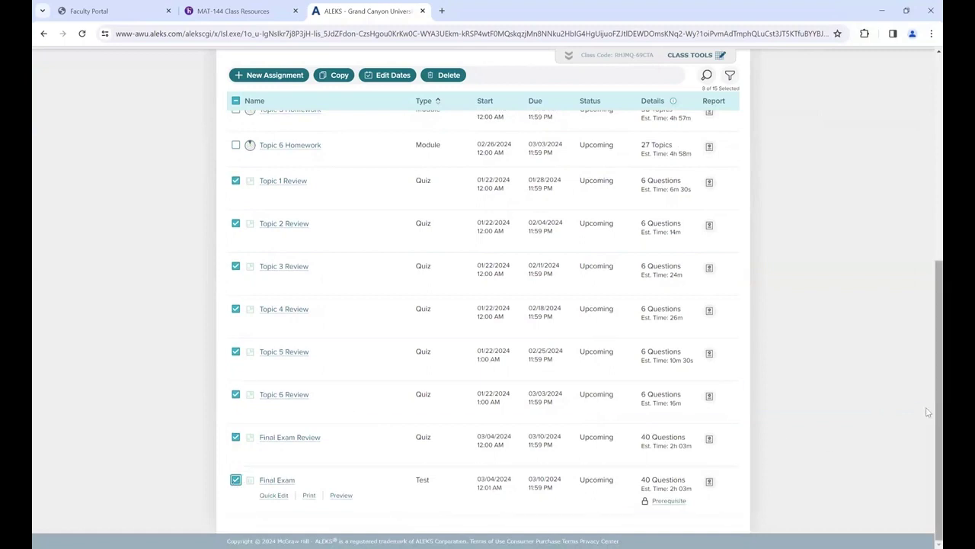
# Start a bulk date edit for the selected assignments, using Set Dates with the start and due dates excluded
pyautogui.moveTo(929, 412); pyautogui.dragTo(927, 239)
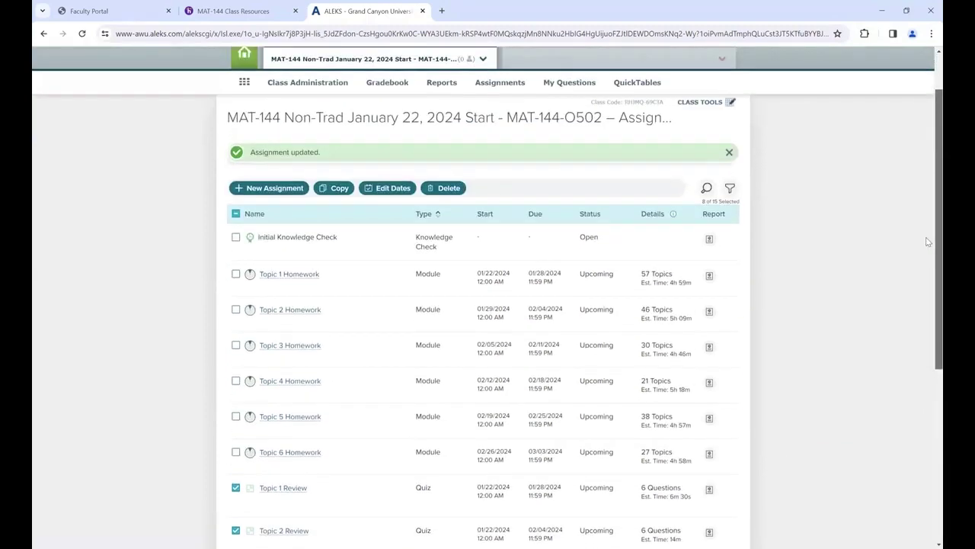
pyautogui.click(391, 189)
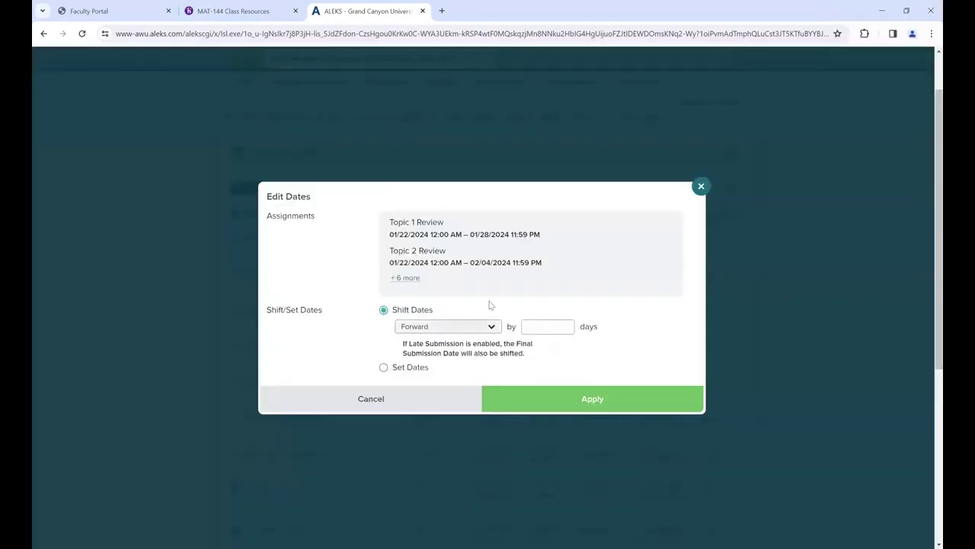
pyautogui.click(384, 368)
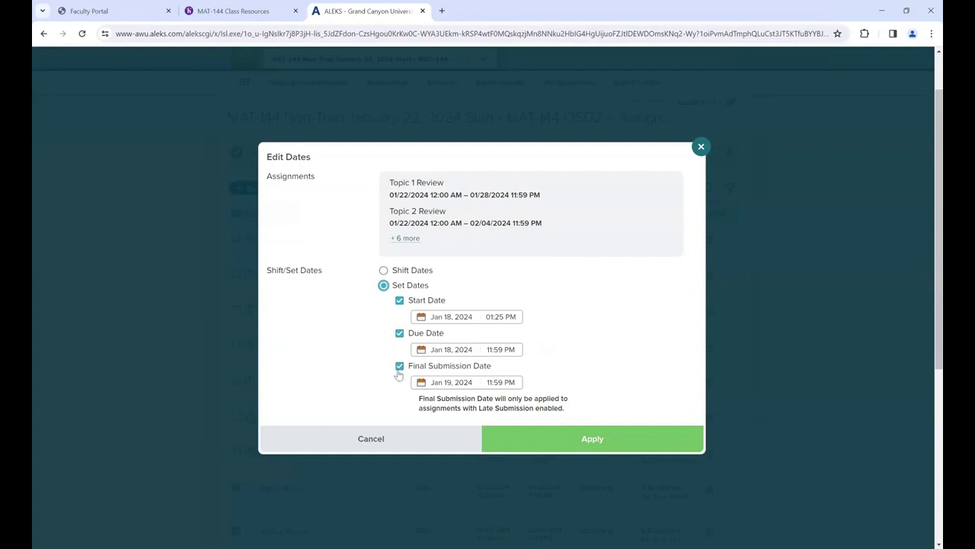
pyautogui.click(400, 300)
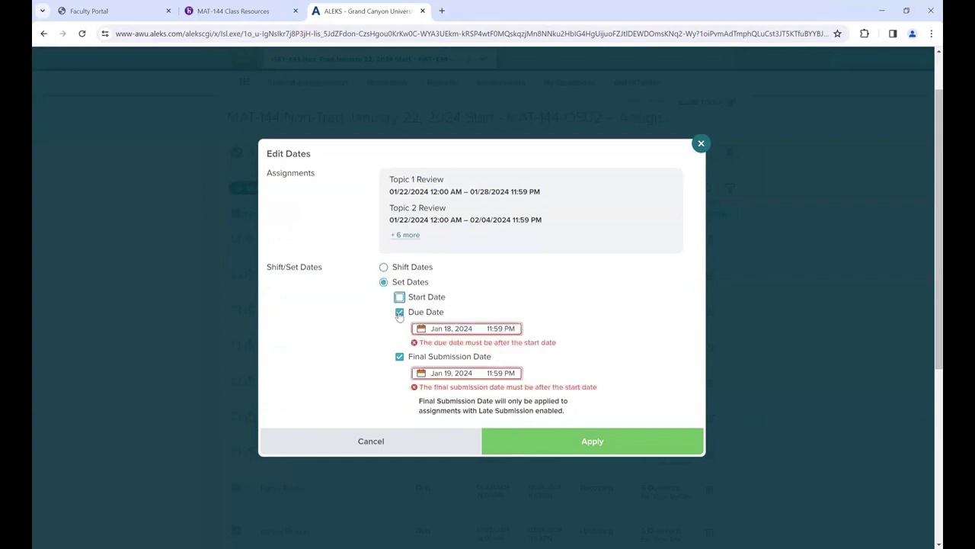
pyautogui.click(400, 313)
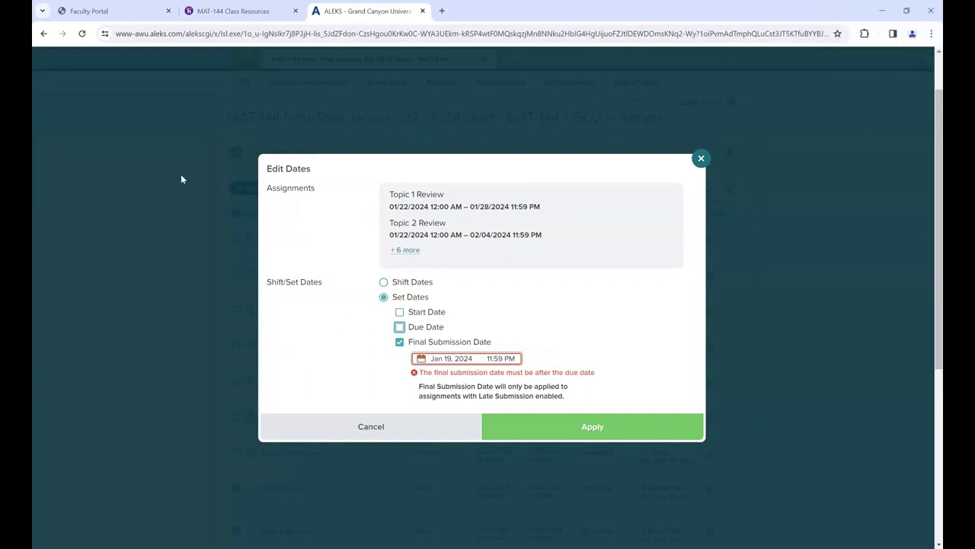
# Check the class dates in Halo, then set the selected assignments' final submission date to March 14, 2024 in ALEKS and apply it
pyautogui.click(217, 11)
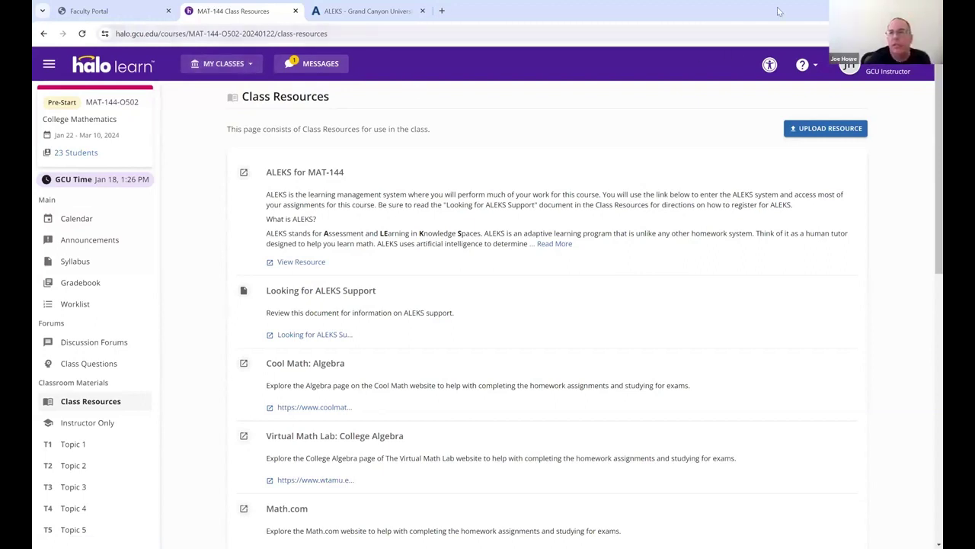
pyautogui.click(374, 17)
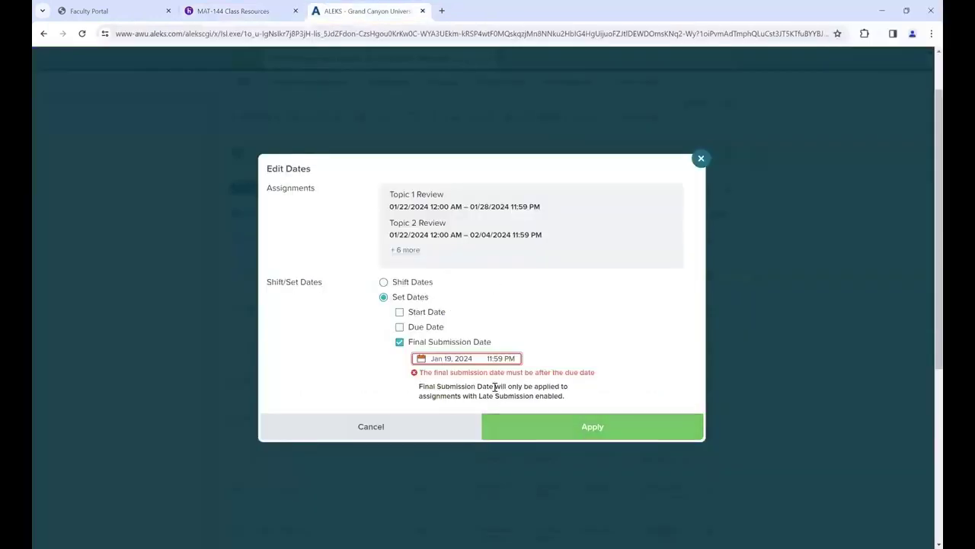
pyautogui.click(455, 359)
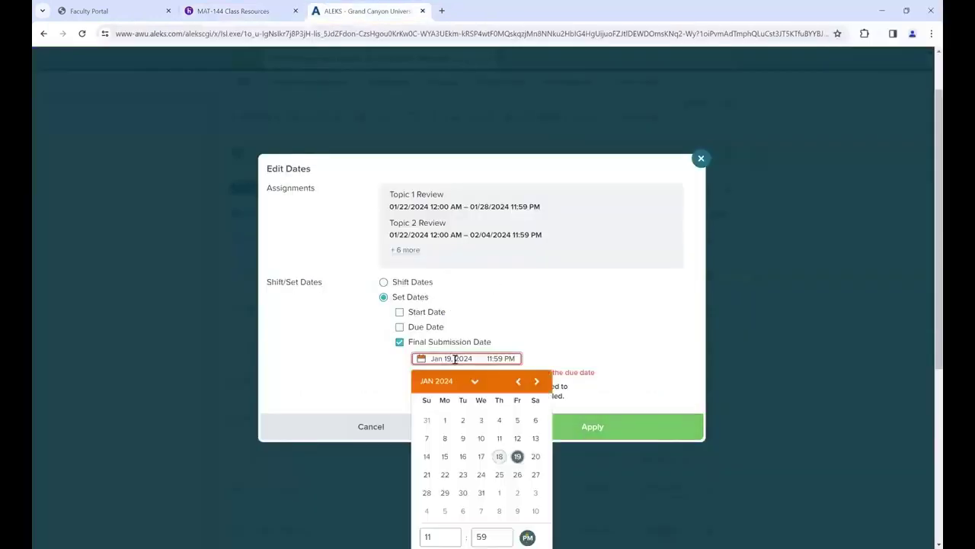
pyautogui.click(537, 382)
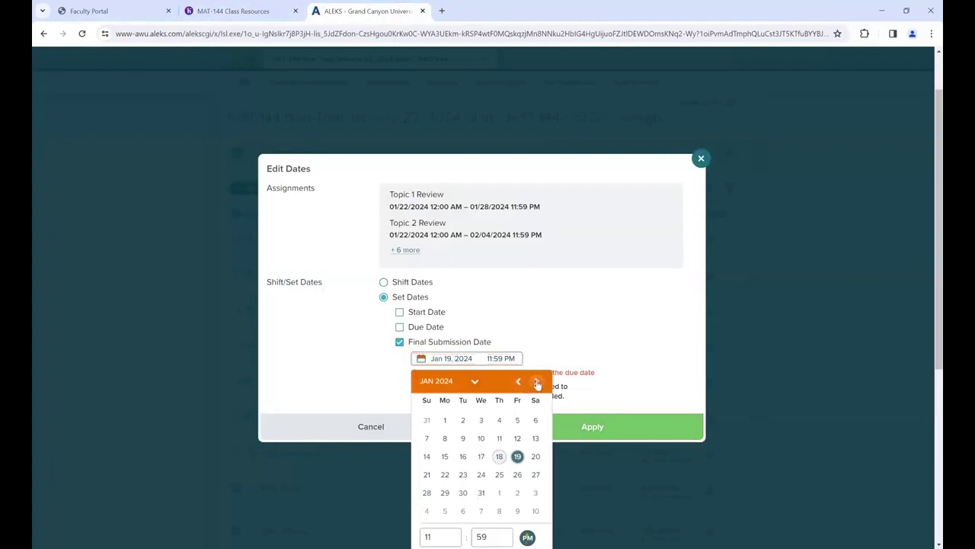
pyautogui.click(537, 382)
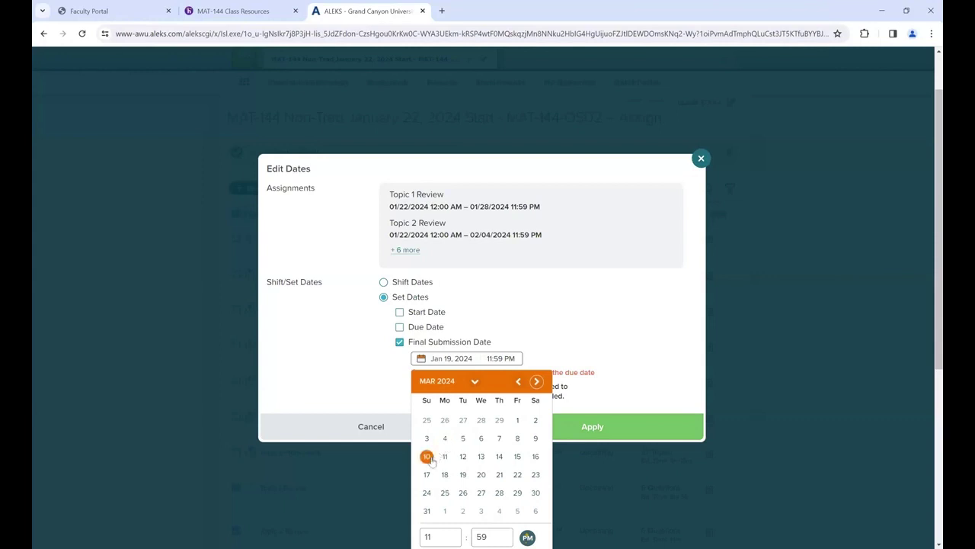
pyautogui.click(498, 457)
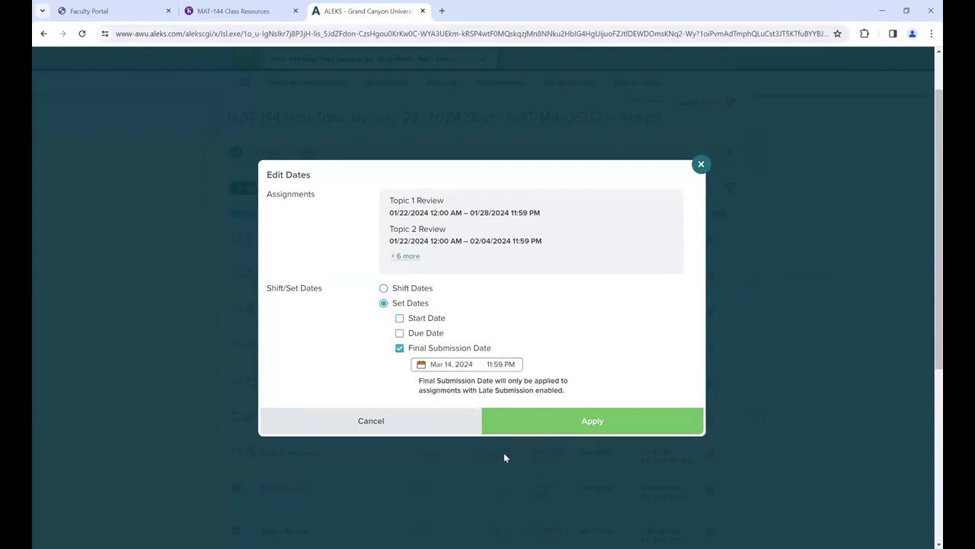
pyautogui.click(594, 421)
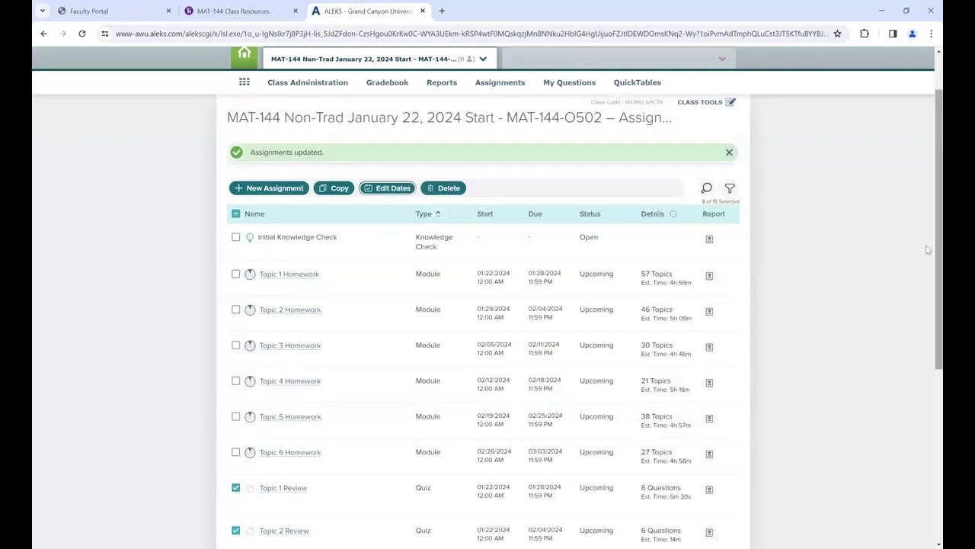
pyautogui.scroll(-5, 928, 250)
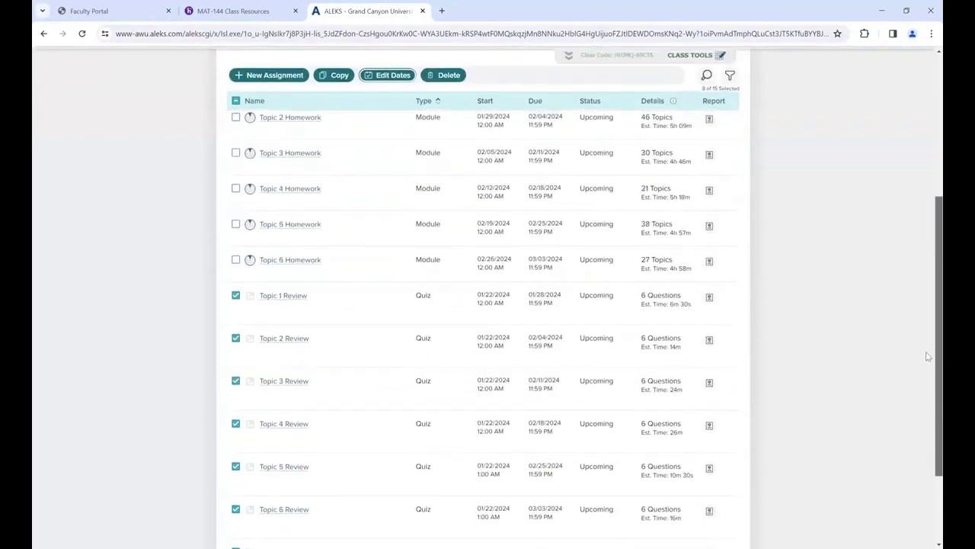
pyautogui.scroll(1, 928, 351)
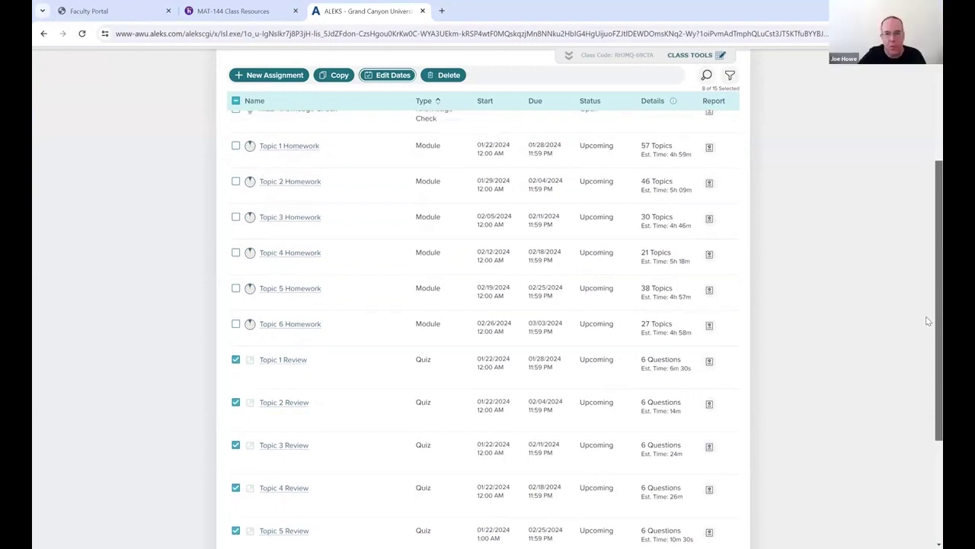
pyautogui.scroll(-1, 928, 333)
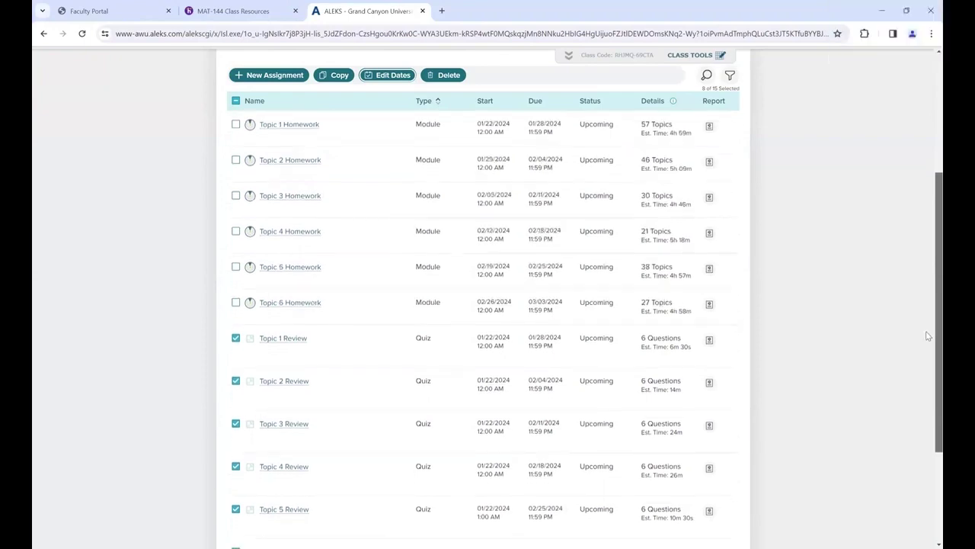
pyautogui.scroll(-3, 928, 362)
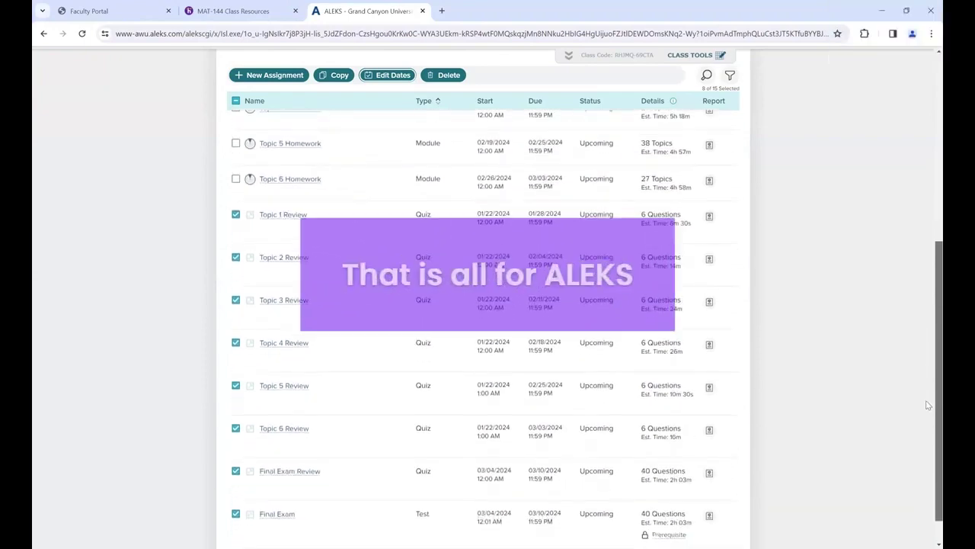
pyautogui.scroll(3, 928, 262)
pyautogui.scroll(4, 928, 229)
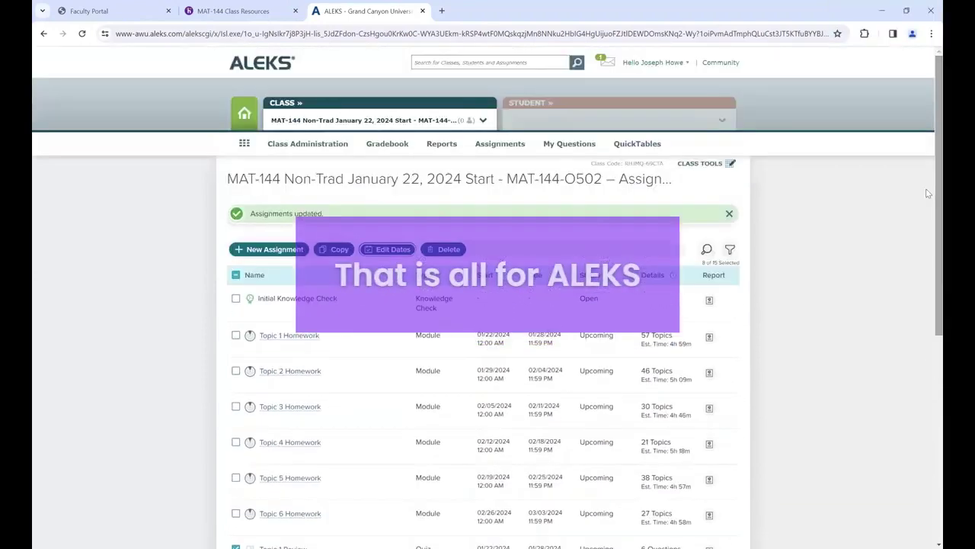